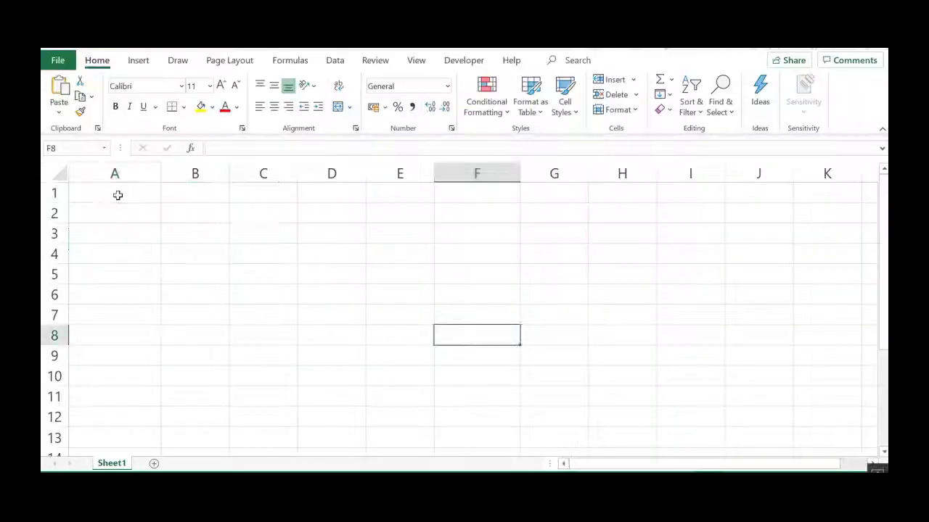
Step: Type the header Umur in A1 and the ages 11, 9 and 70 below it
click(118, 193)
text(Umur)
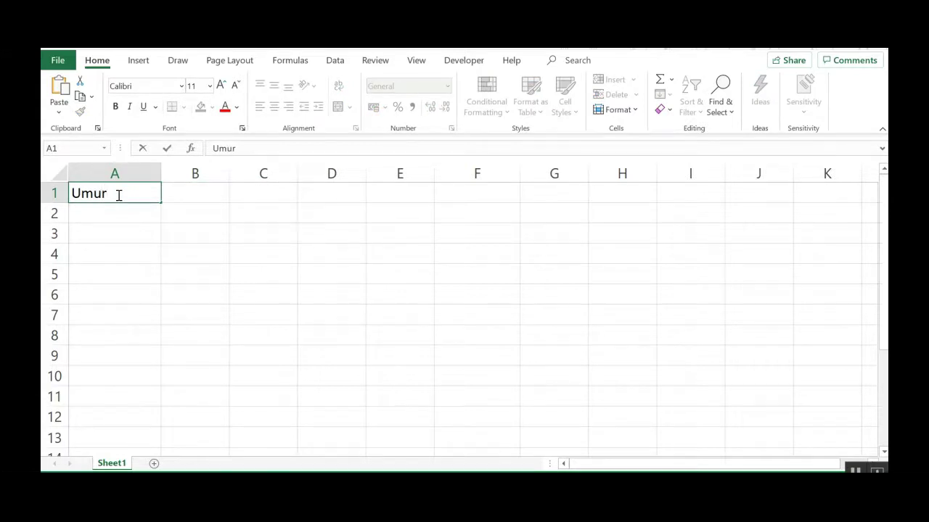
key(Return)
text(1)
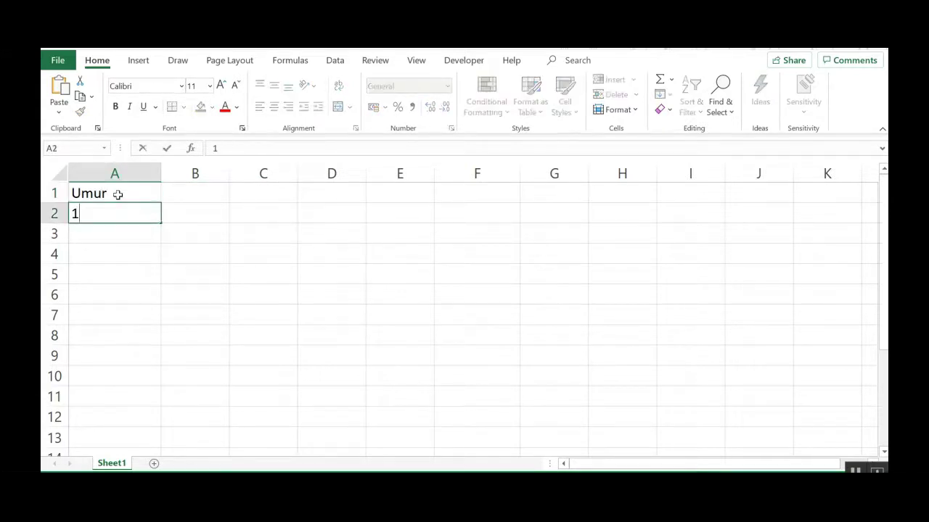
text(1)
key(Return)
text(9)
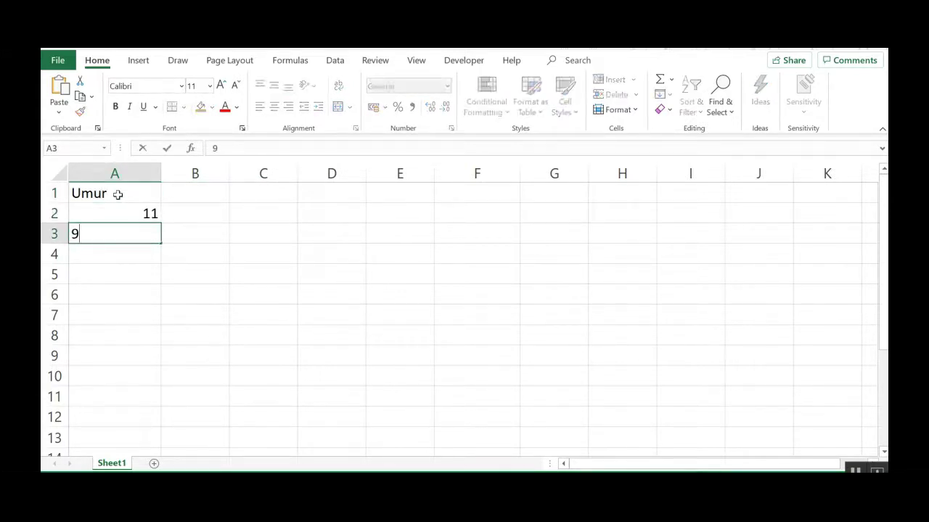
key(Return)
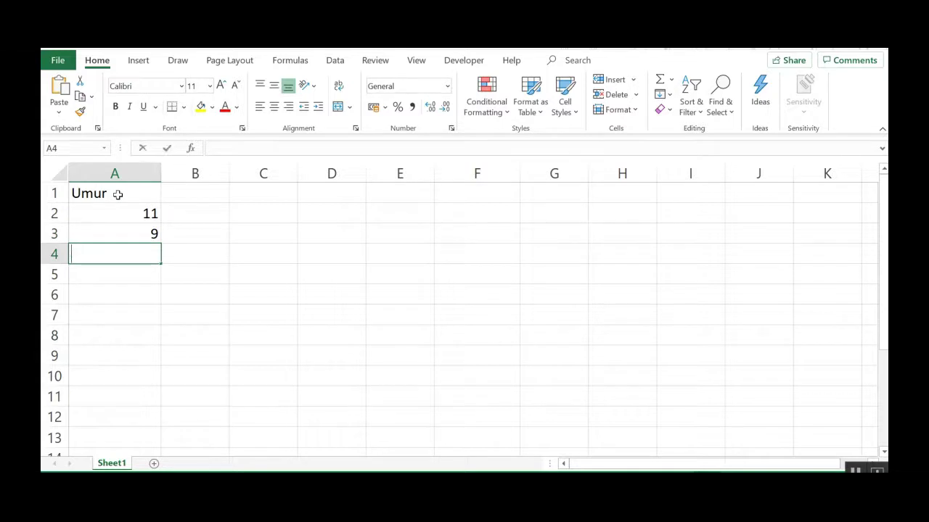
text(89)
key(BackSpace)
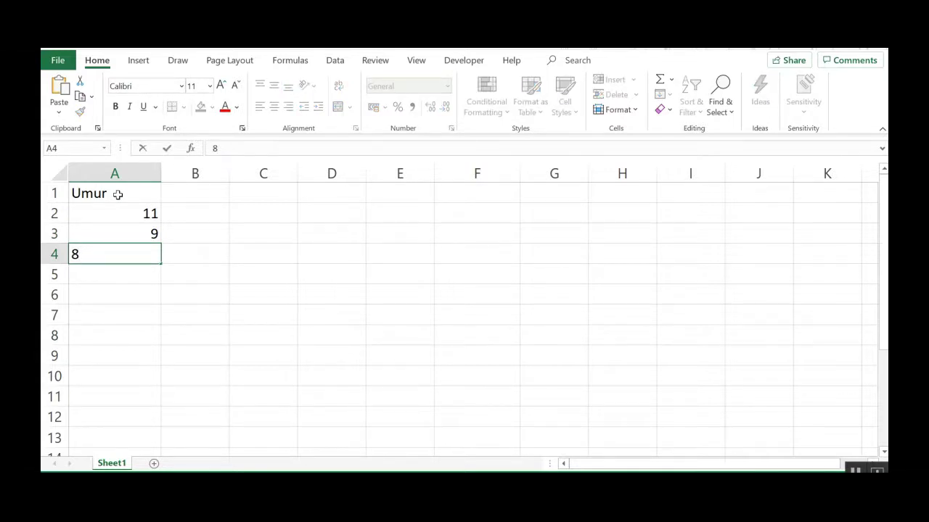
key(BackSpace)
text(0)
key(Return)
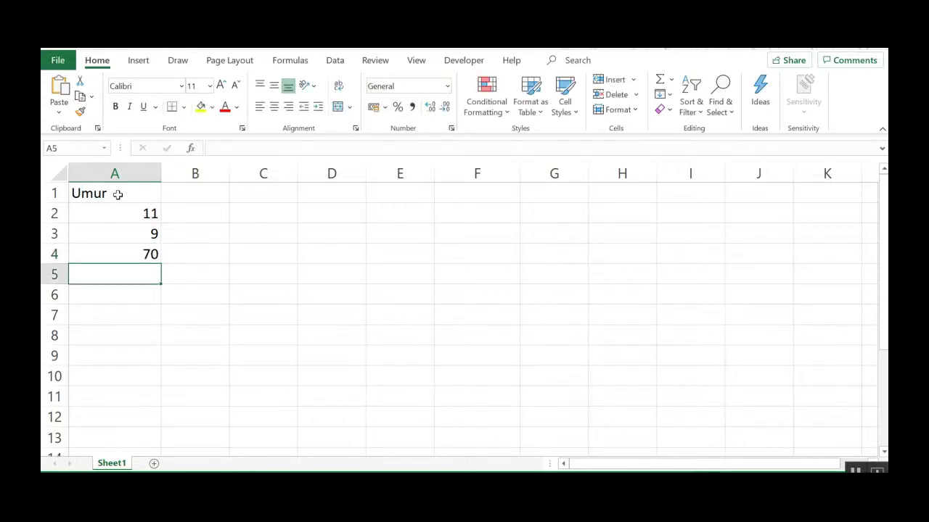
Step: Enter the remaining ages 23, 32, 40, 33, 35 and 22 in A5:A10
text(23)
key(Return)
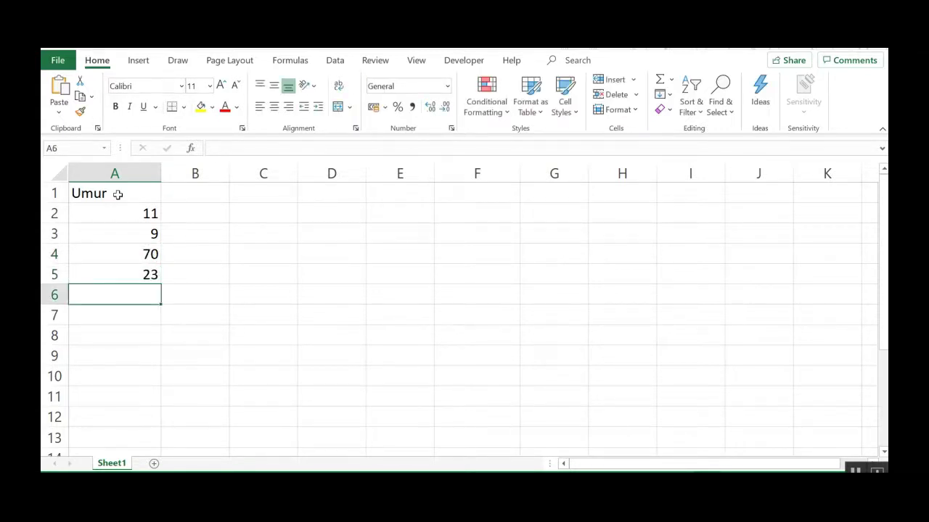
text(32)
key(Return)
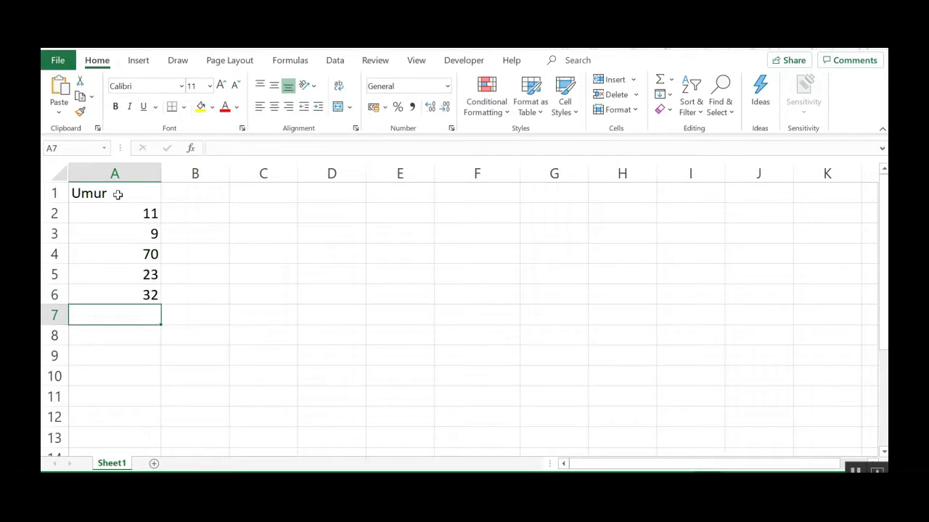
text(40)
key(Return)
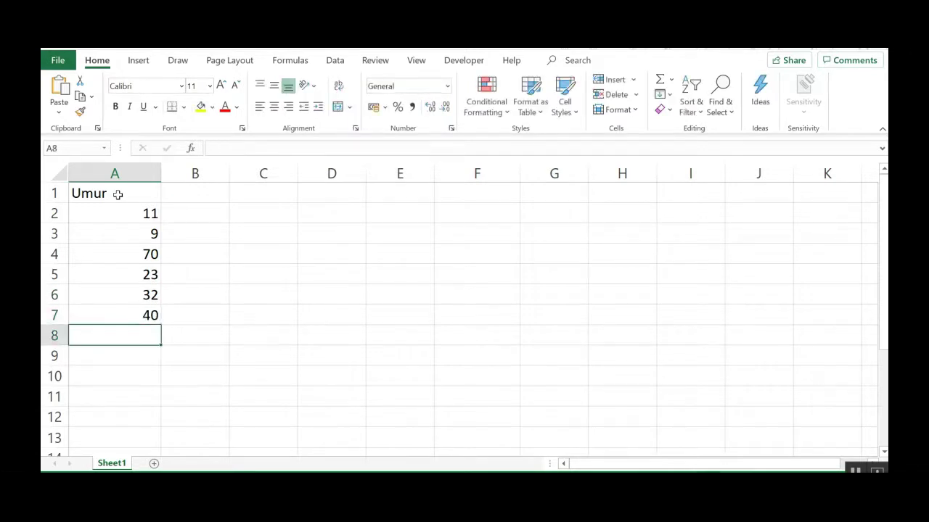
text(33)
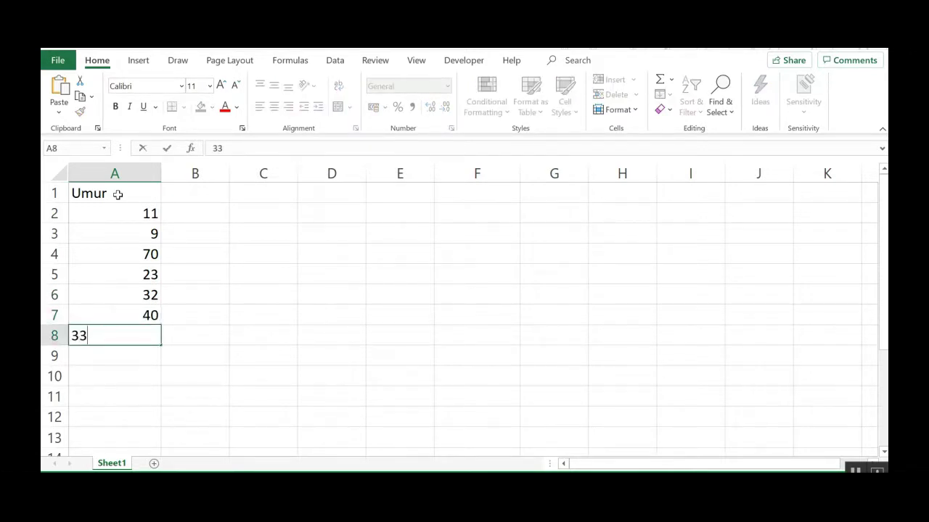
key(Return)
text(35)
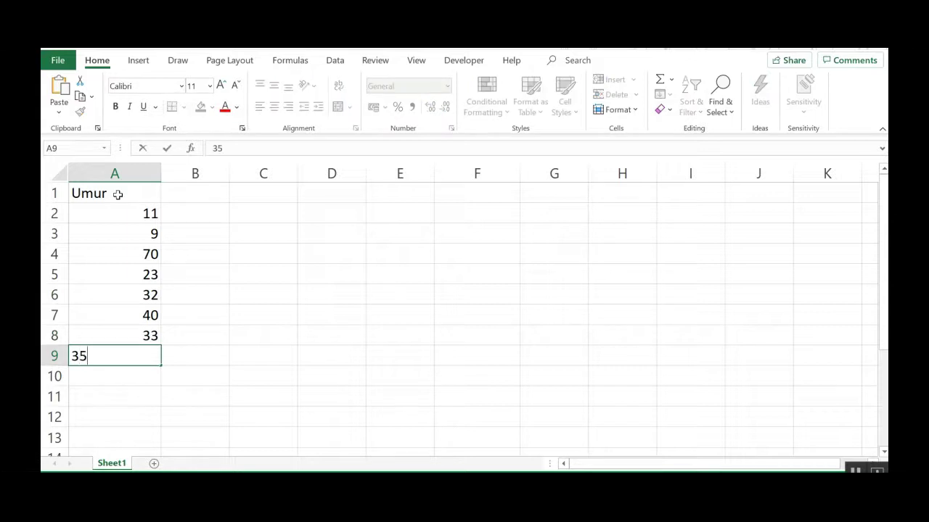
key(Return)
text(22)
key(Return)
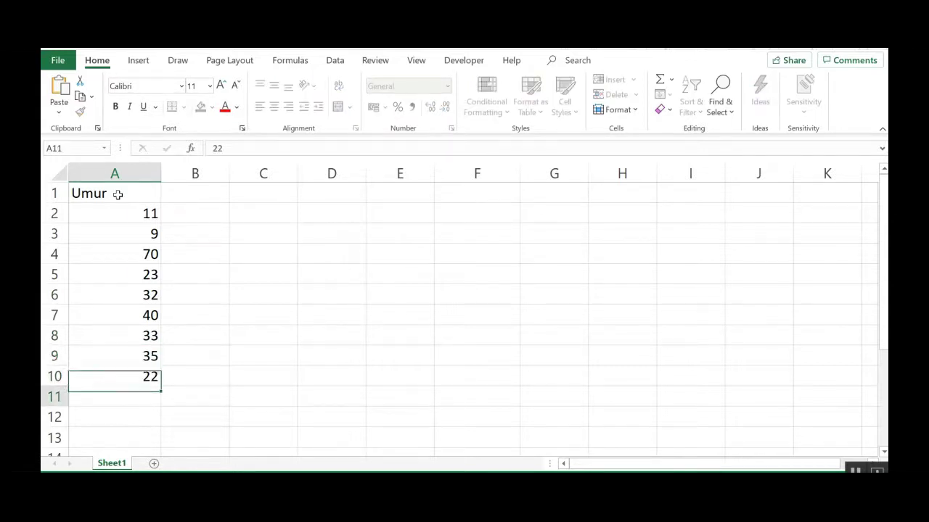
Step: Append (th) to the A1 header so it reads Umur (th)
click(117, 194)
double_click(118, 194)
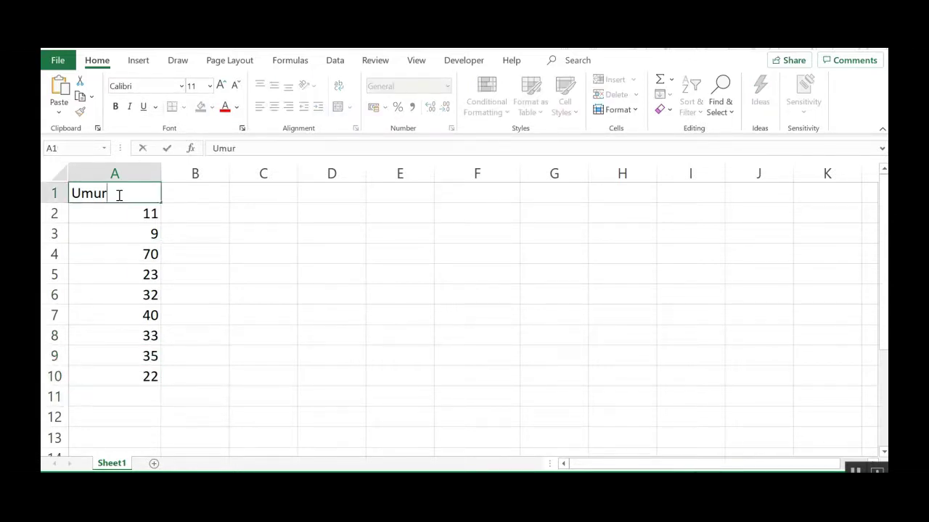
text( (th))
Step: Type the header bin in cell C1
click(342, 238)
click(258, 194)
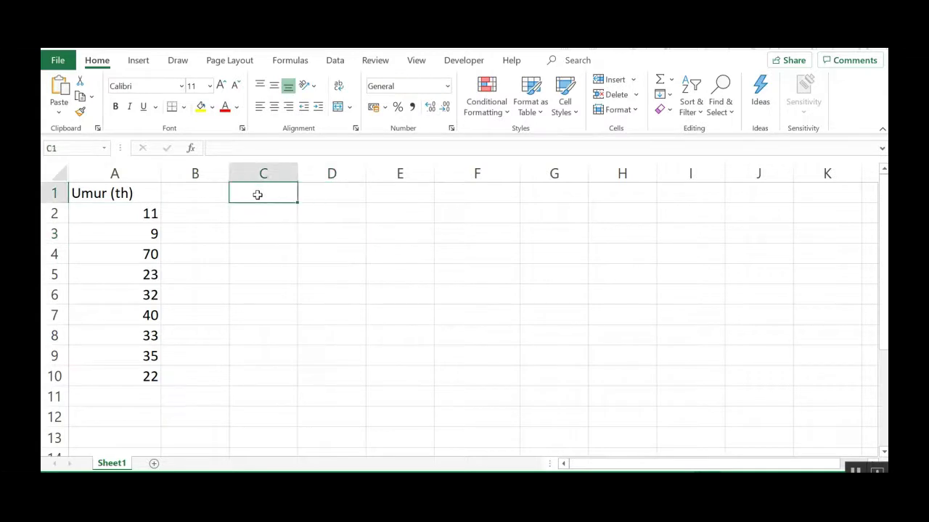
text(bin)
key(Return)
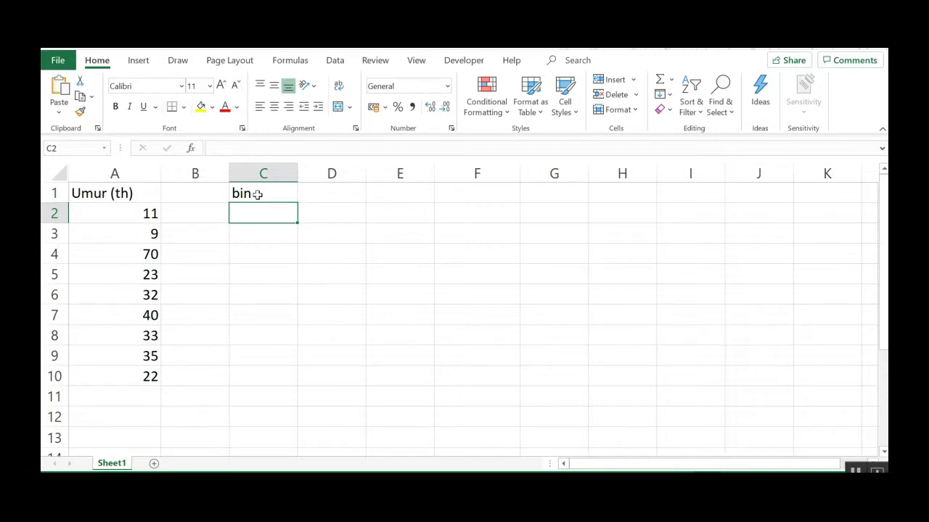
Step: Enter the bin values 10, 20, 30, 40 and 50 in C2:C6
text(10)
key(Return)
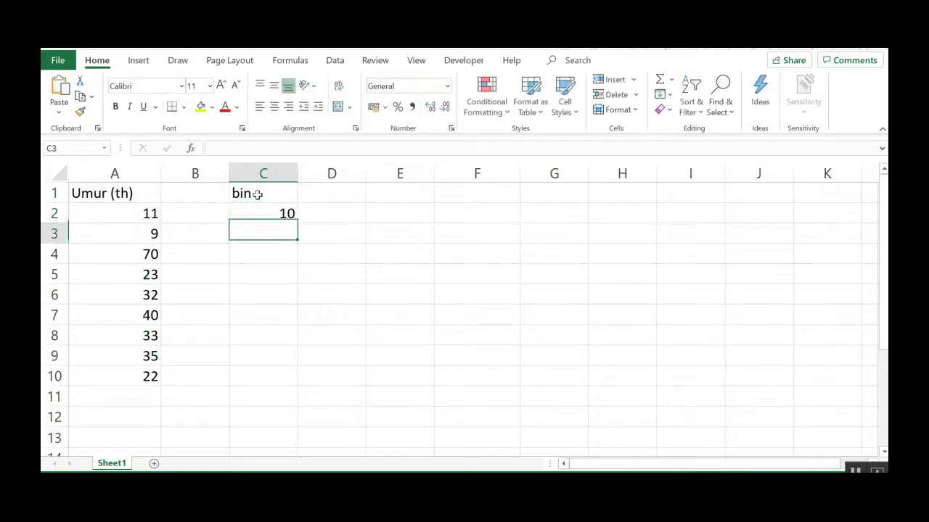
text(20)
key(Return)
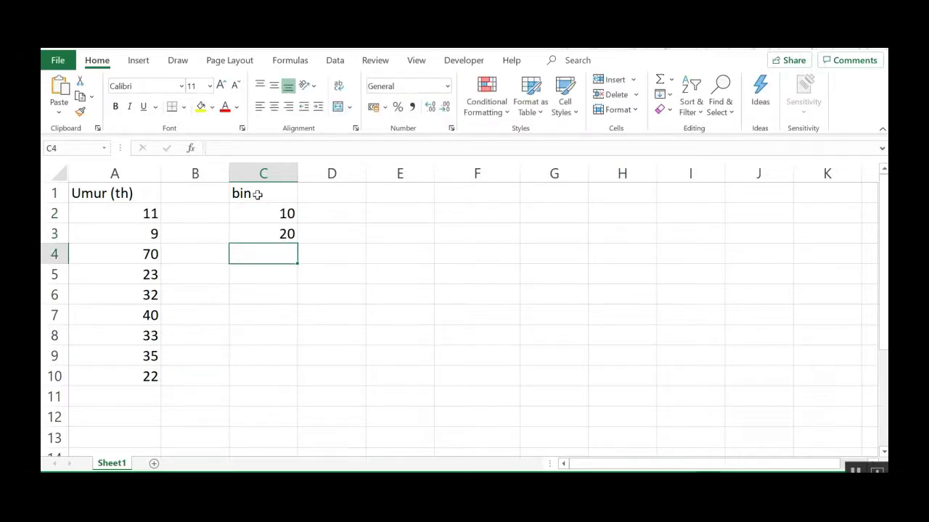
text(30)
key(Return)
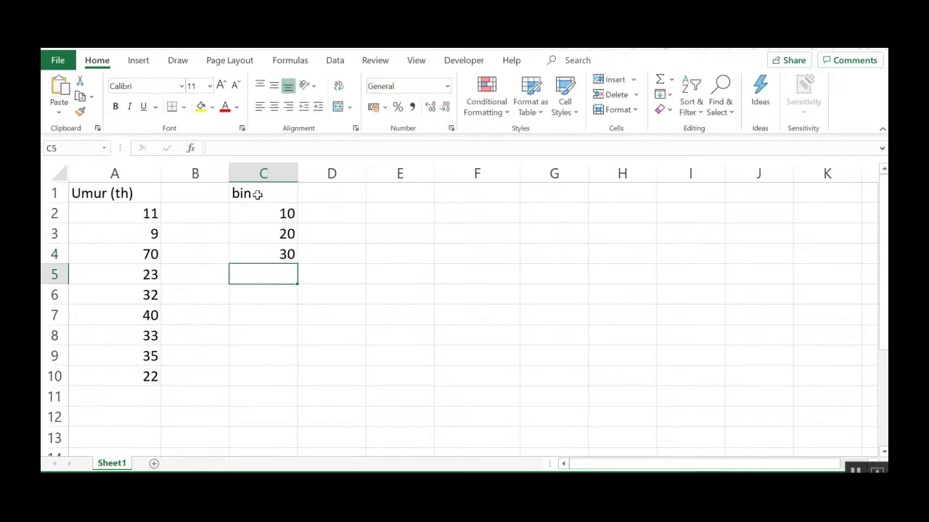
text(40)
key(Return)
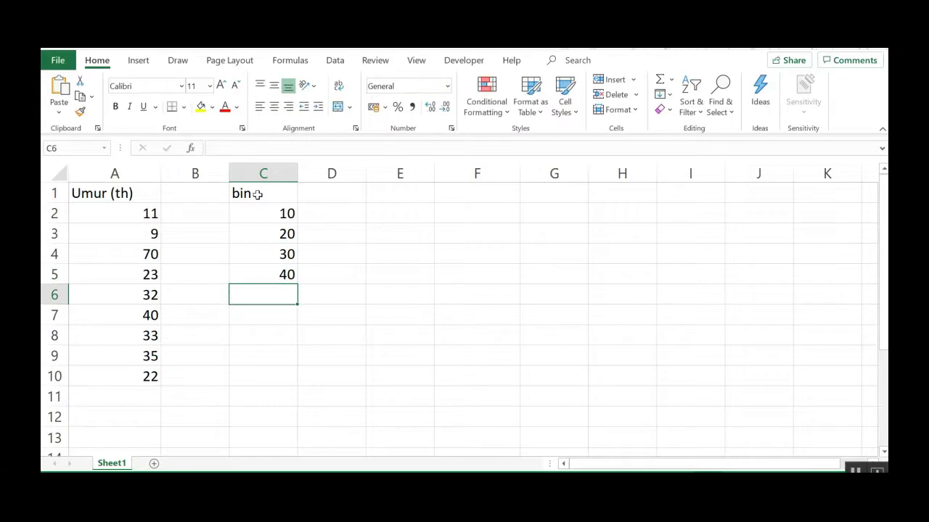
text(5)
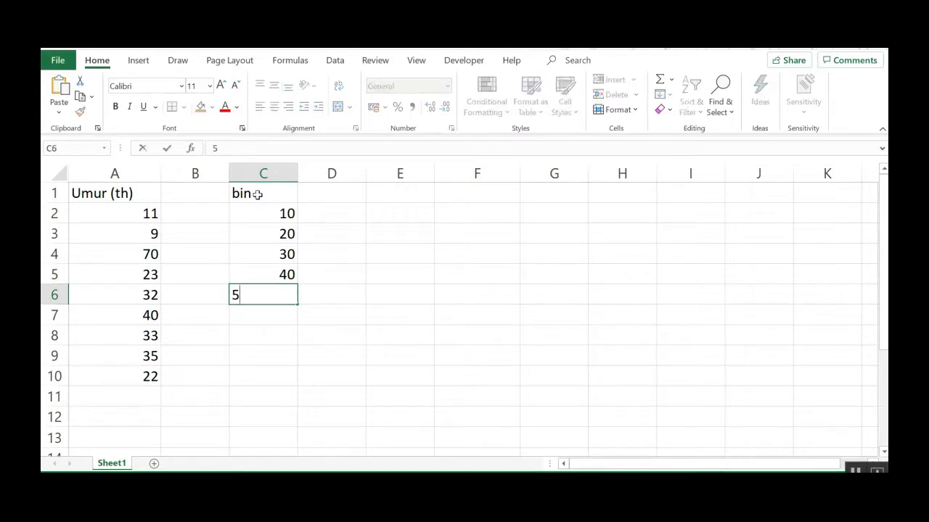
text(0)
key(Return)
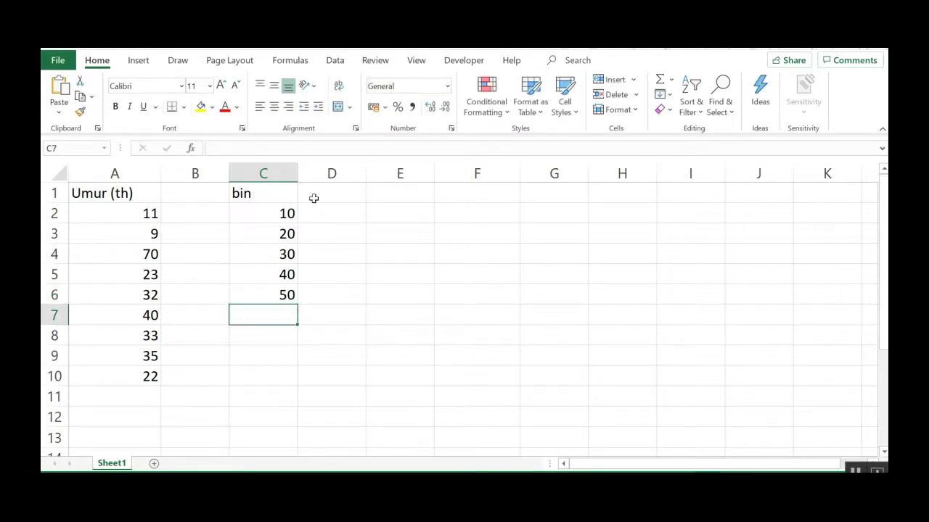
click(316, 197)
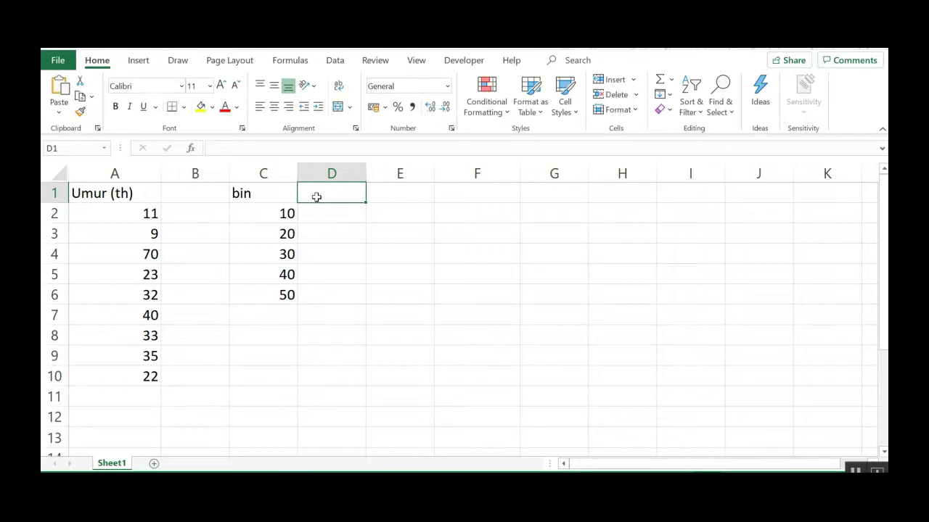
Step: Type the header frekuensi in cell D1
double_click(316, 197)
text(frek)
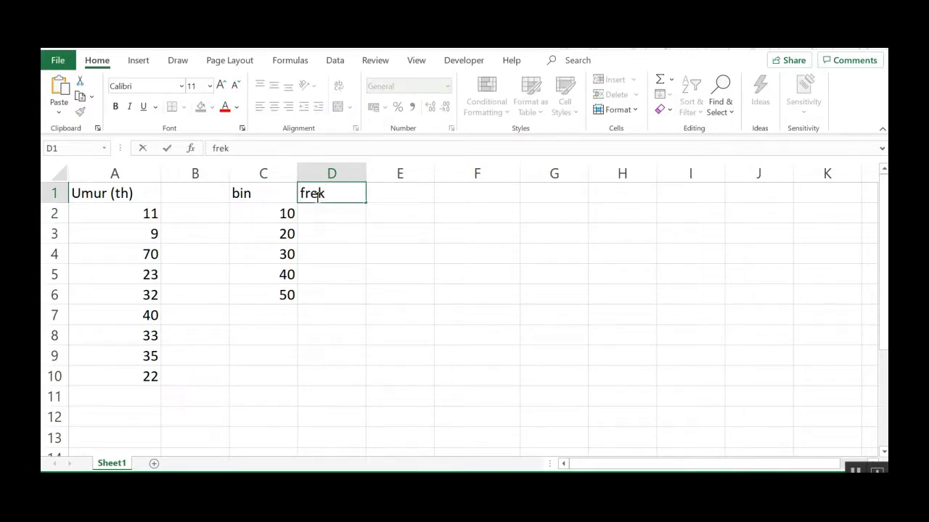
text(u)
click(324, 210)
click(344, 194)
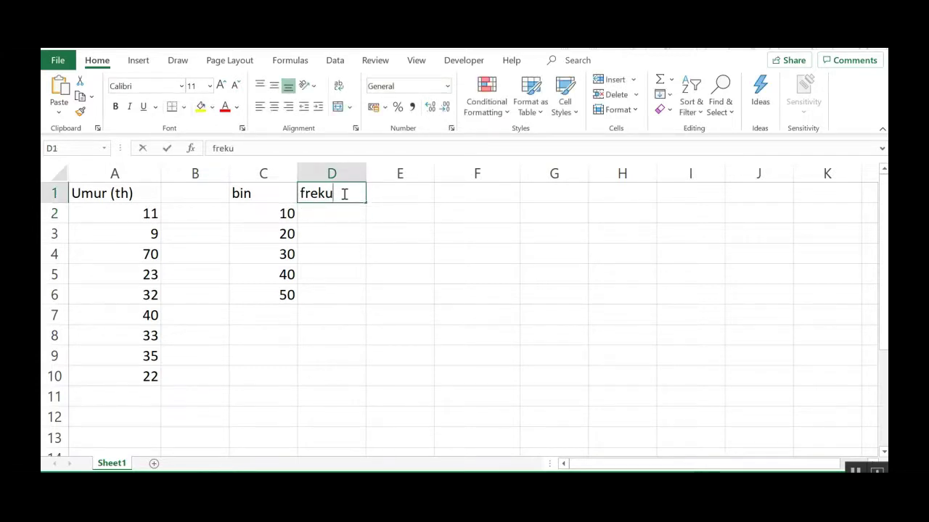
double_click(344, 194)
text(ensi)
key(Return)
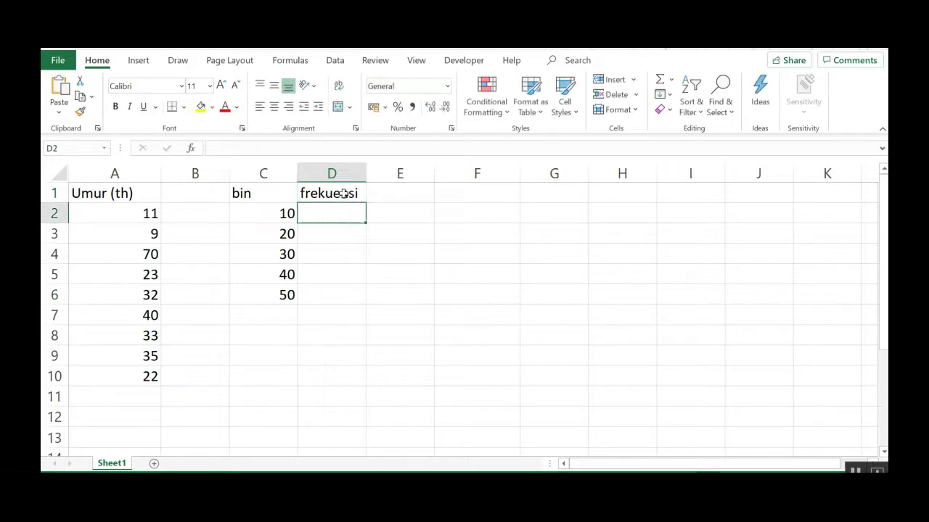
Step: Start =FREQUENCY(A2:A10, in D2 and try to enter it, triggering a formula warning
text(=f)
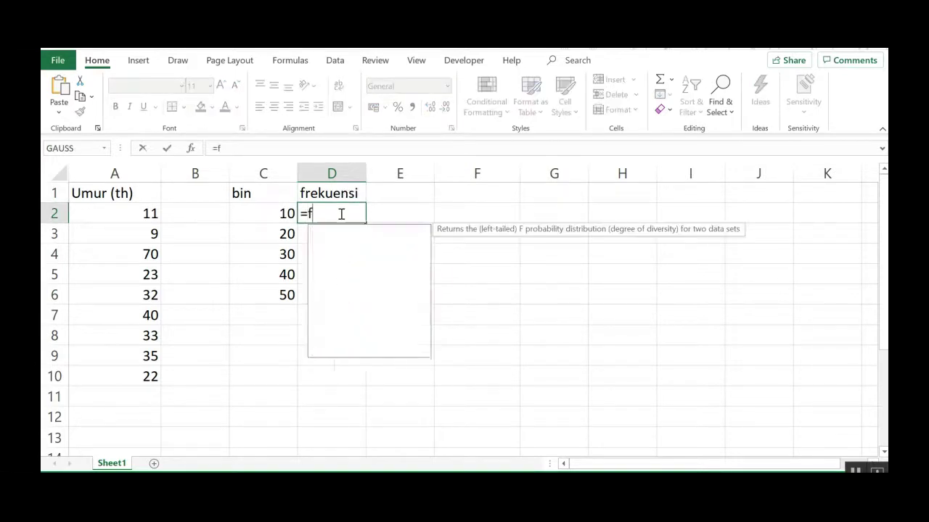
text(re)
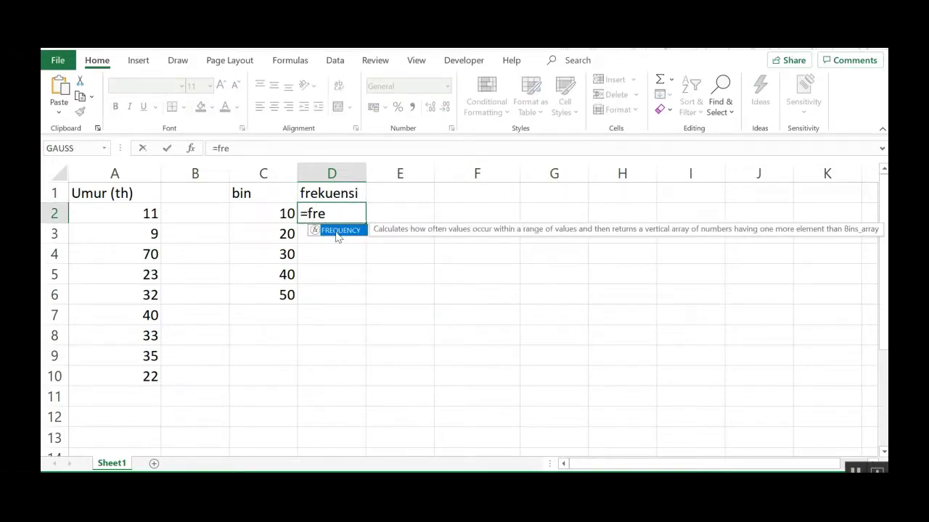
double_click(337, 231)
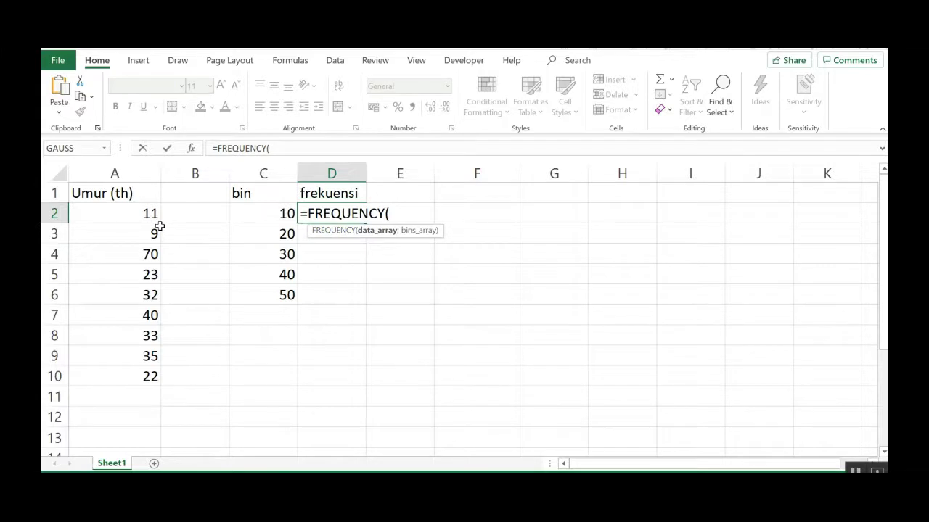
drag(114, 212, 126, 374)
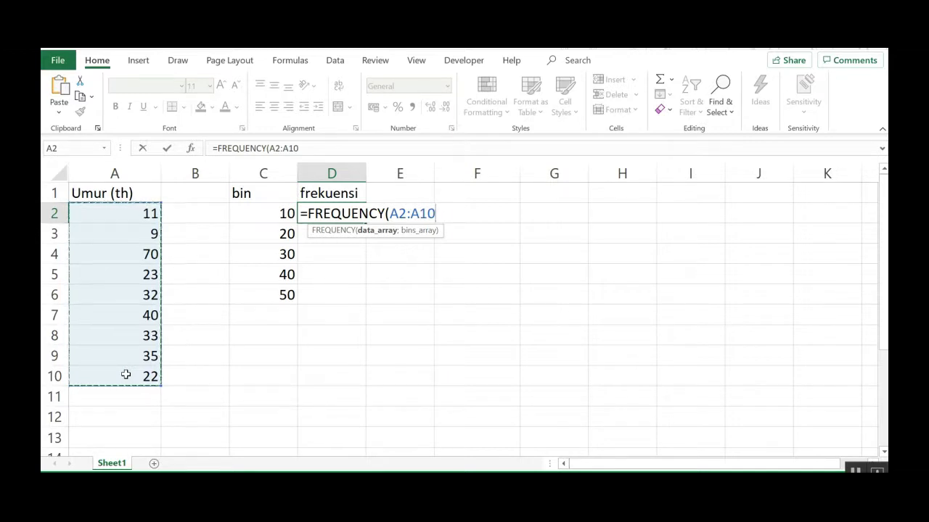
text(,)
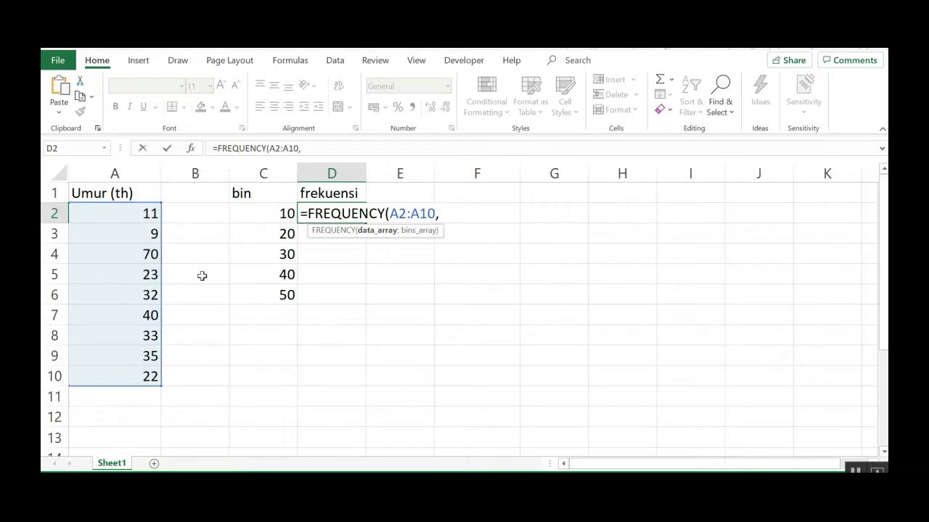
key(Return)
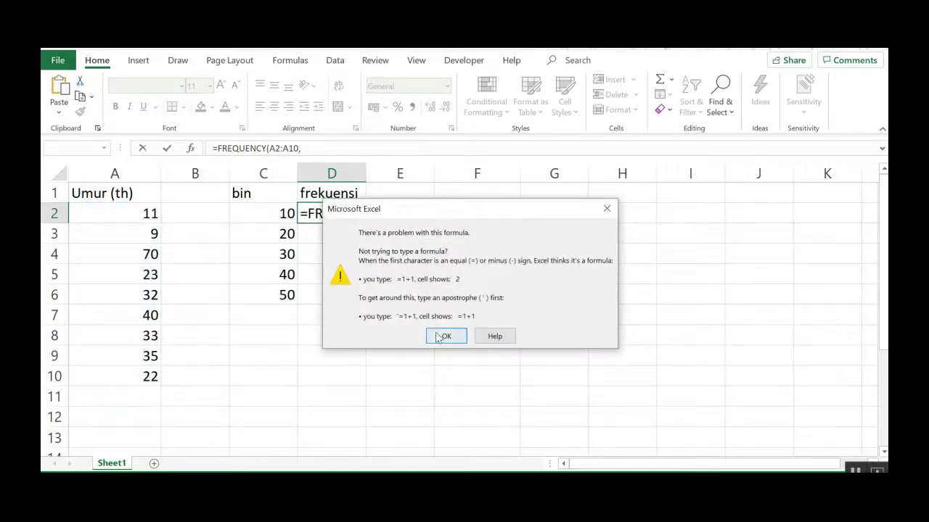
Step: Correct the formula to =FREQUENCY(A2:A10;C2:C6) so the counts spill into D2:D7
click(445, 336)
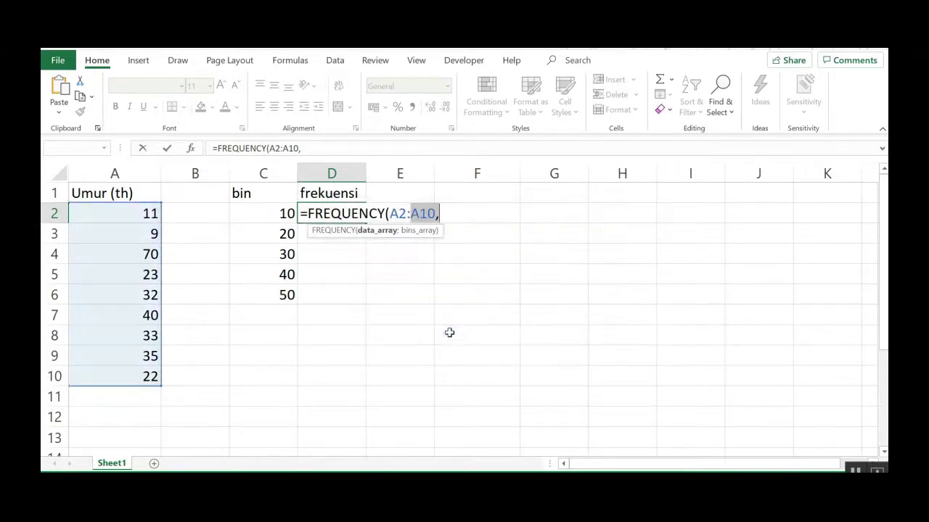
click(439, 211)
key(BackSpace)
text(;)
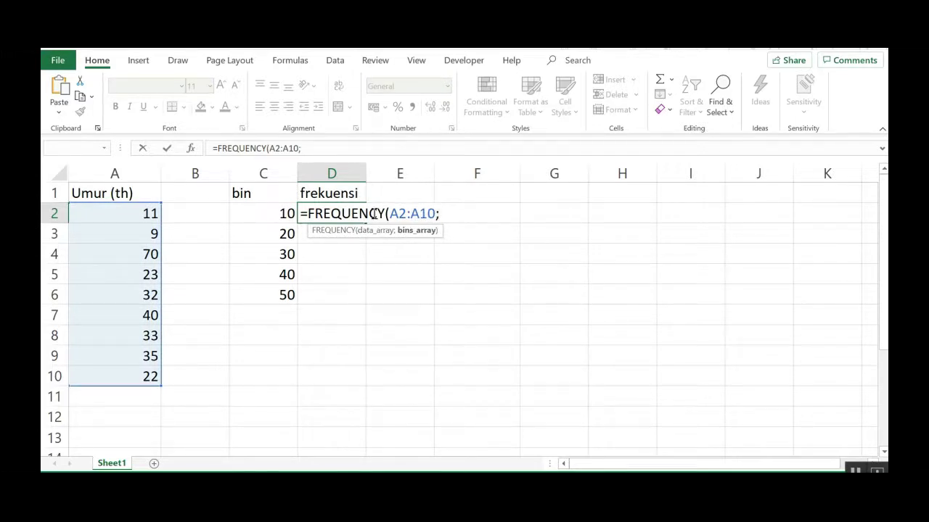
drag(278, 216, 280, 295)
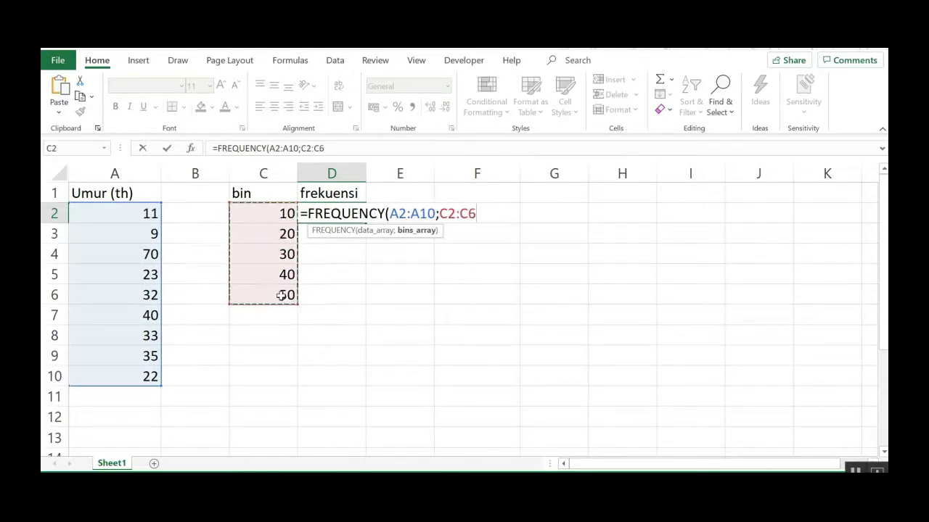
text())
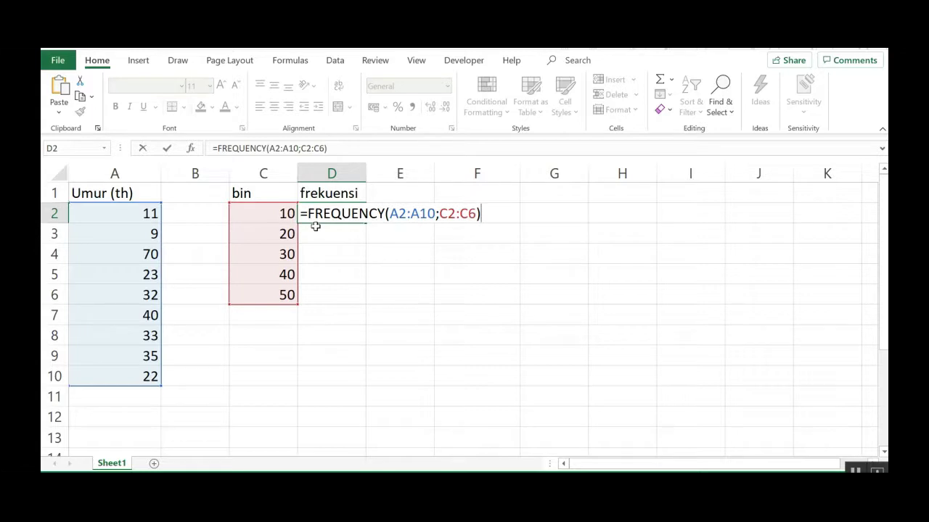
key(Return)
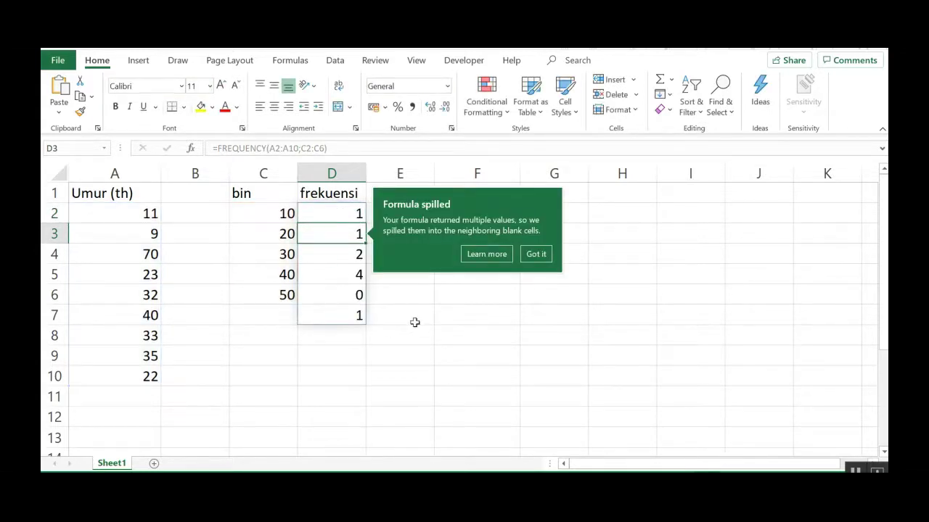
click(536, 253)
Step: Label cell C7 as 50+
click(438, 309)
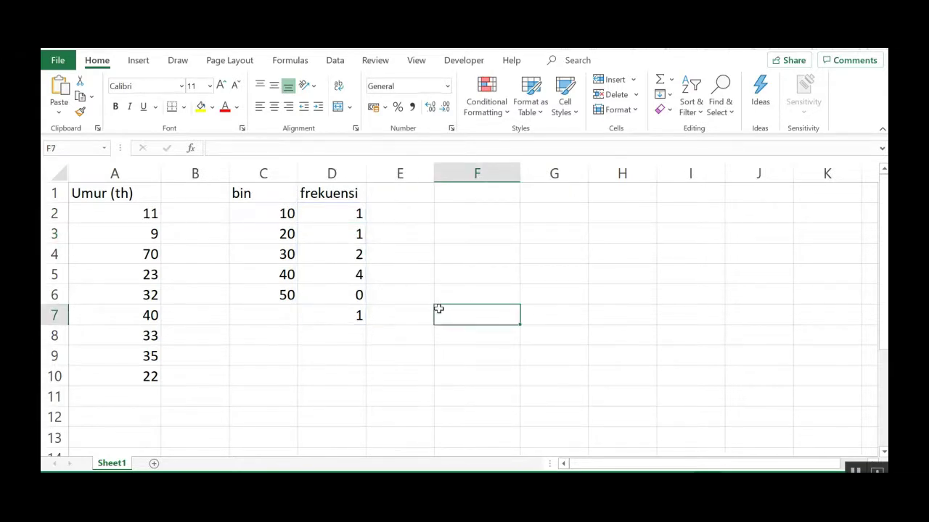
click(269, 315)
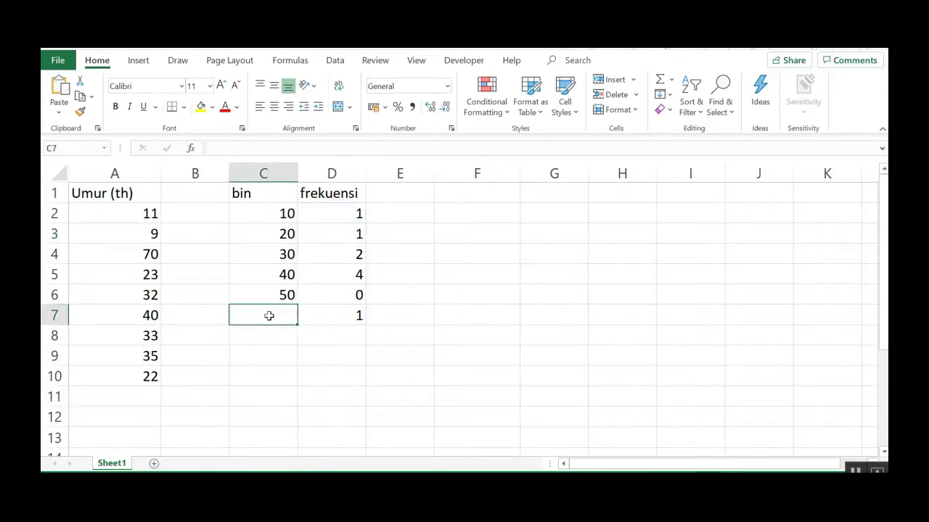
text(50+)
key(Return)
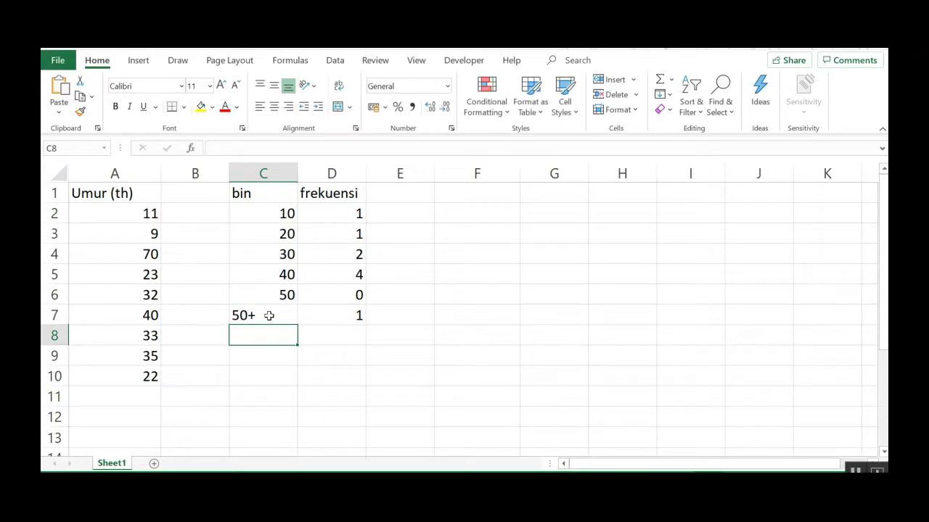
Step: Center the 50+ label and all values in the C1:D7 table
click(328, 371)
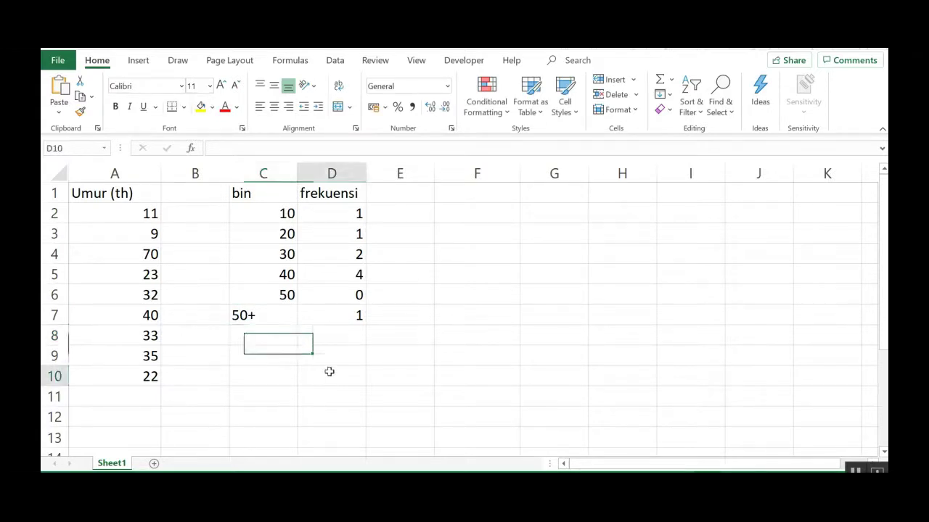
click(263, 319)
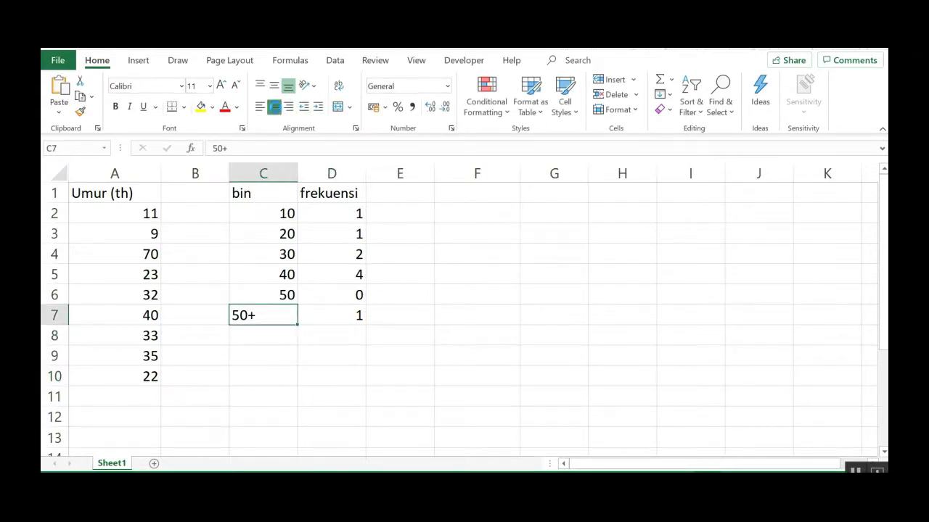
click(275, 107)
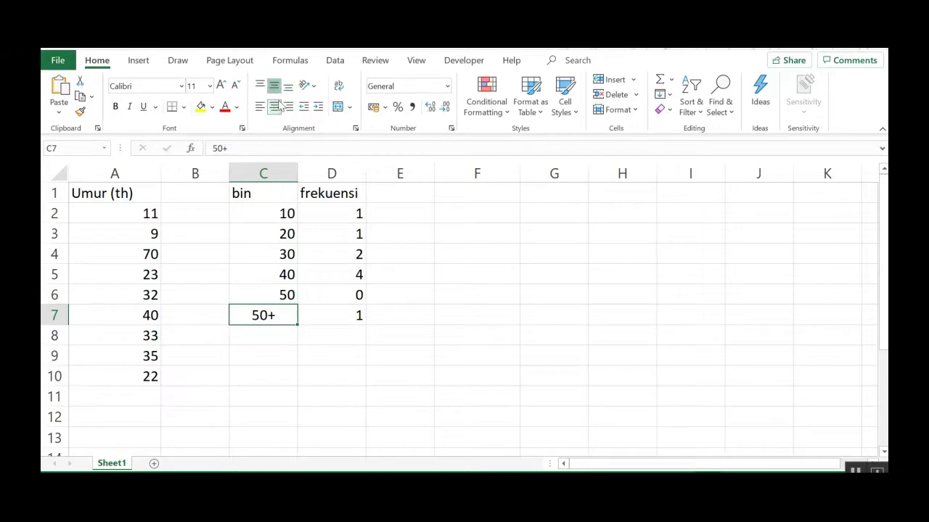
drag(263, 197, 337, 315)
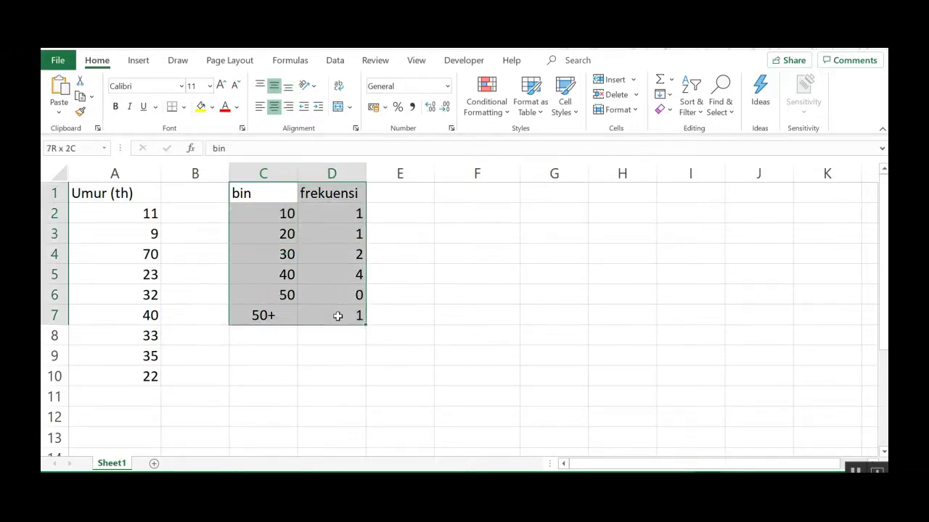
click(274, 107)
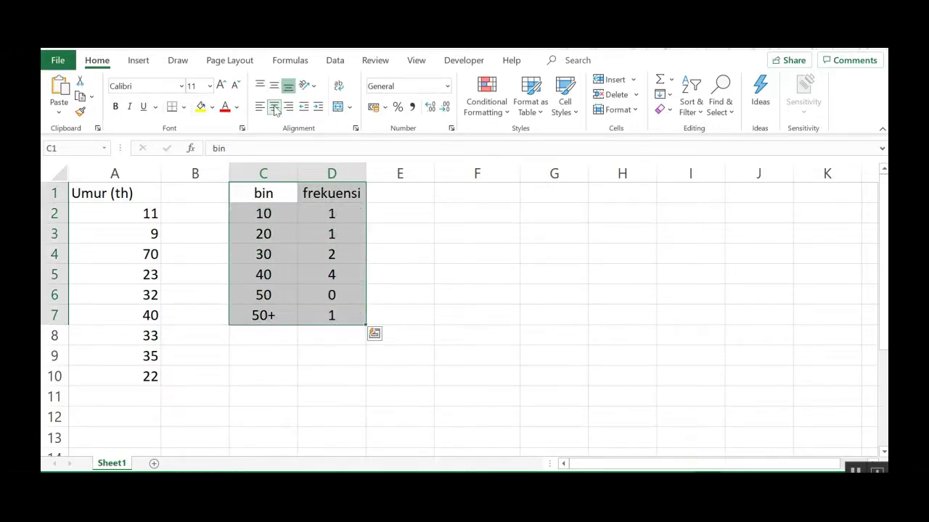
click(448, 249)
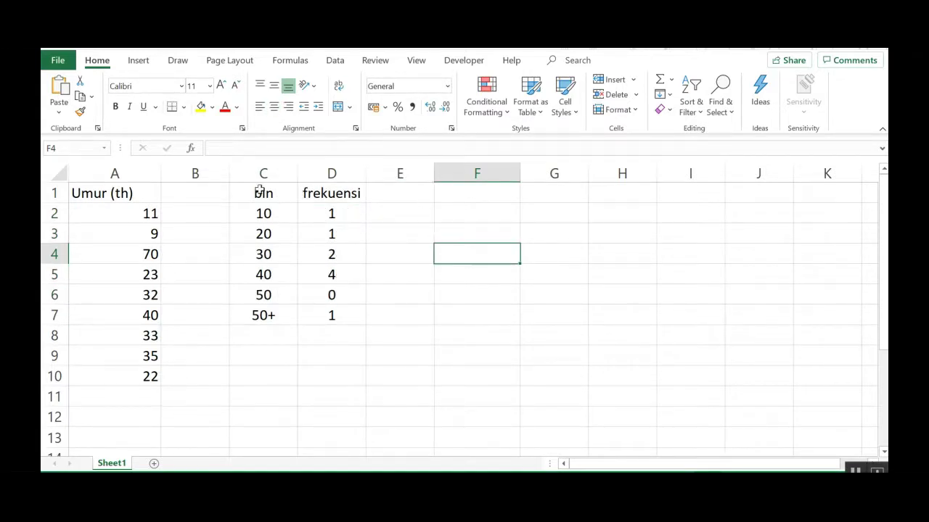
Step: Apply All Borders to the C1:D7 table
drag(261, 193, 330, 316)
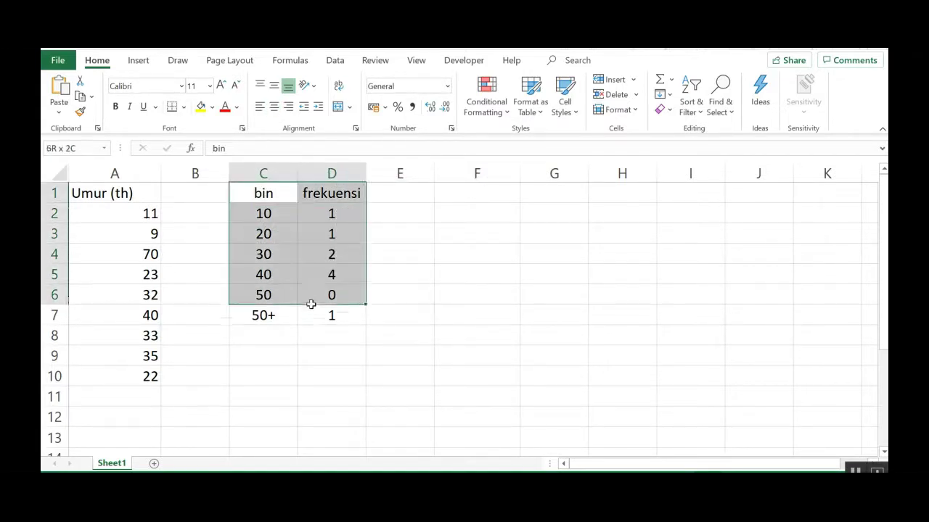
click(183, 107)
click(194, 244)
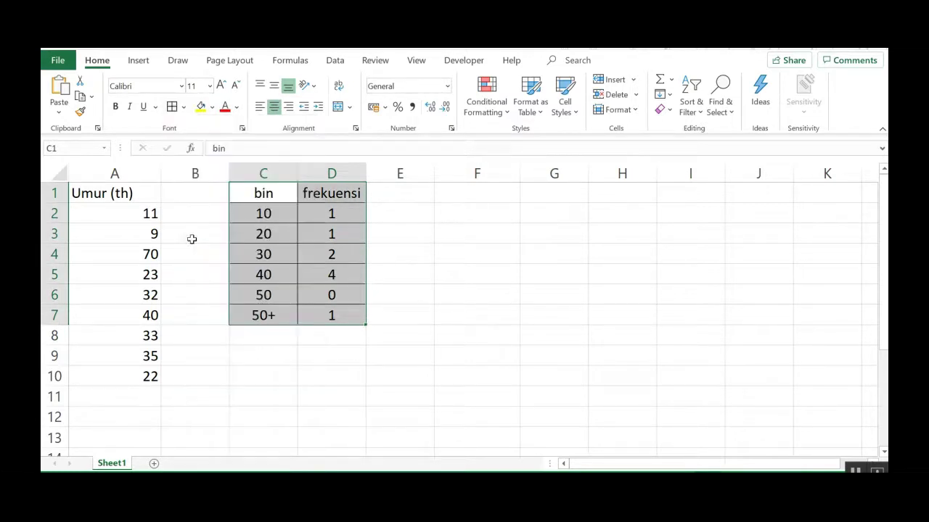
Step: Center the Umur (th) column A1:A10
drag(104, 194, 124, 377)
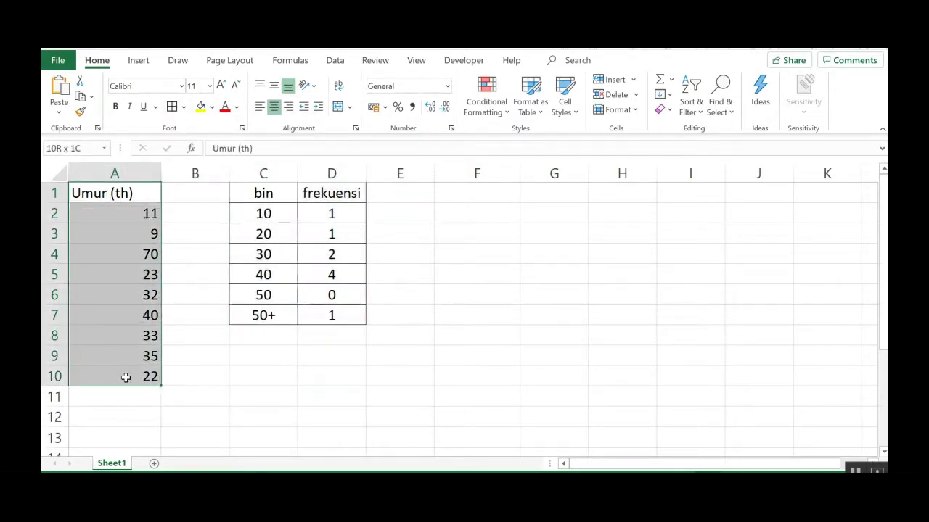
click(274, 107)
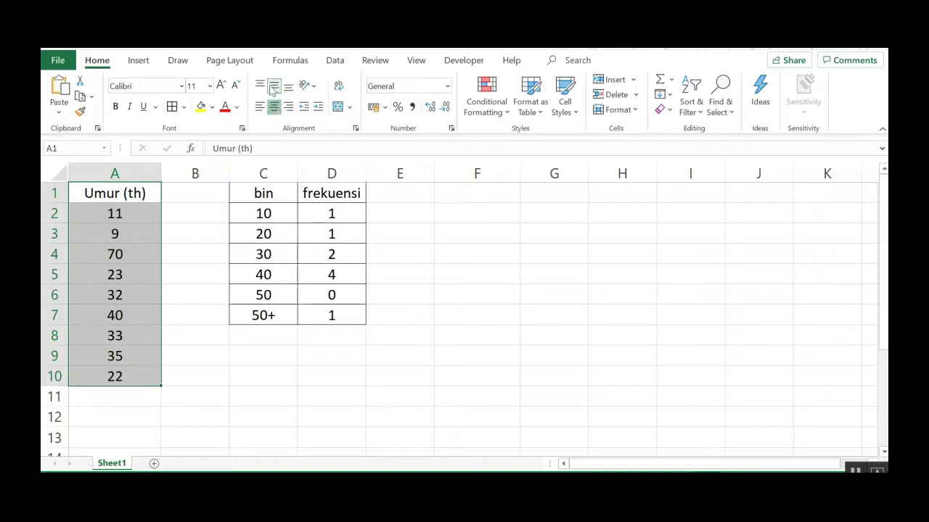
click(484, 251)
click(397, 194)
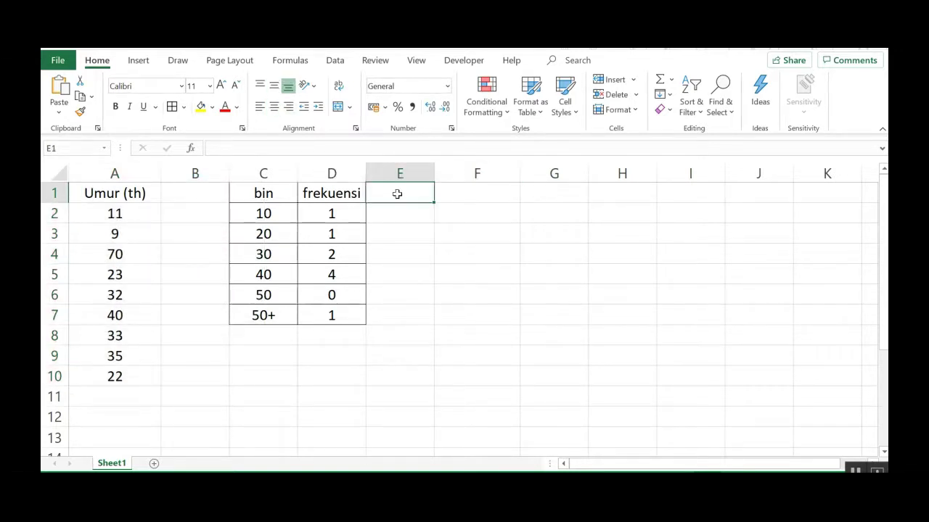
Step: Add the header ket in E1 and the label umur <=10 in E2
text(ket)
key(Return)
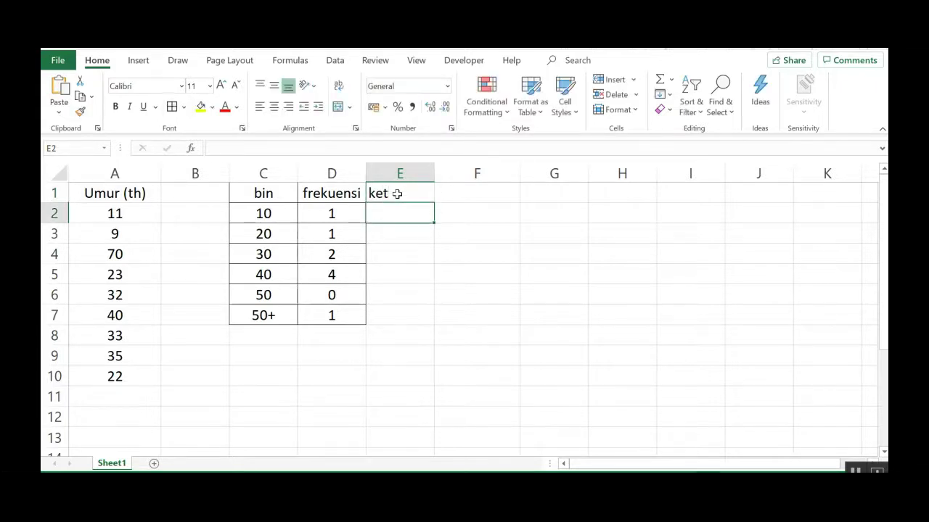
text(umur <)
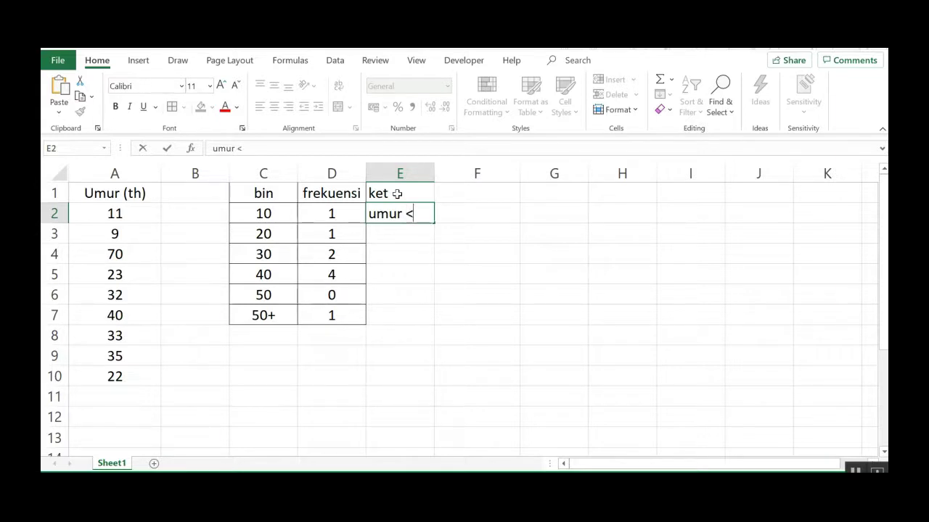
text(1)
key(BackSpace)
text(=10)
key(Return)
Step: Autofit column E and copy the label into E3, changing it to umur <=20
click(407, 213)
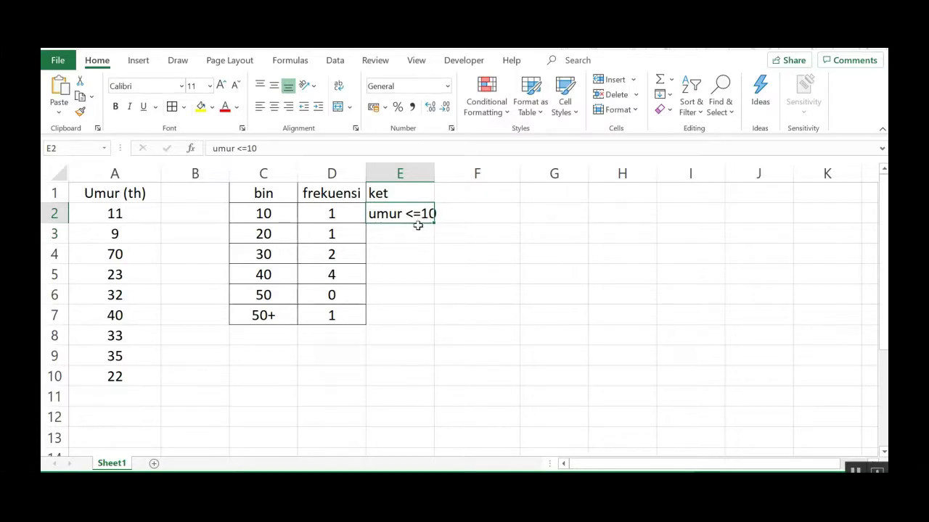
double_click(435, 174)
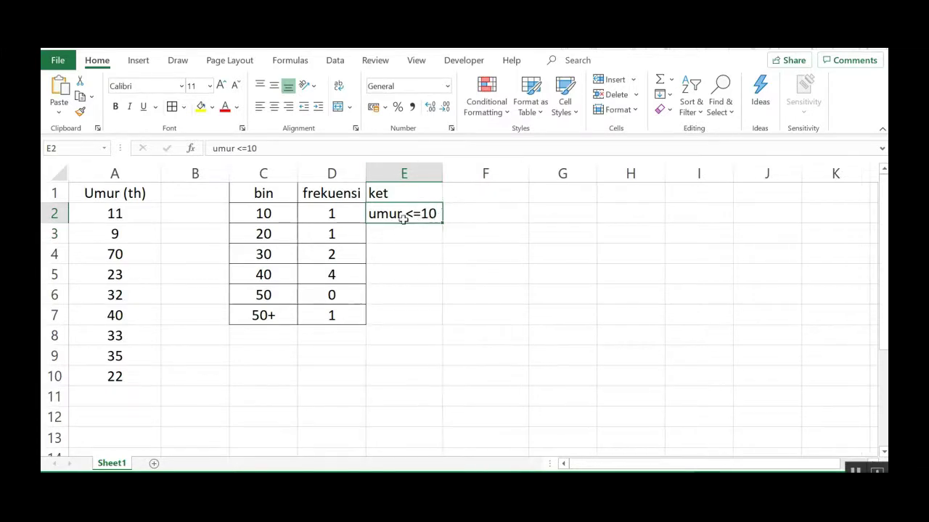
key(ctrl+c)
click(400, 226)
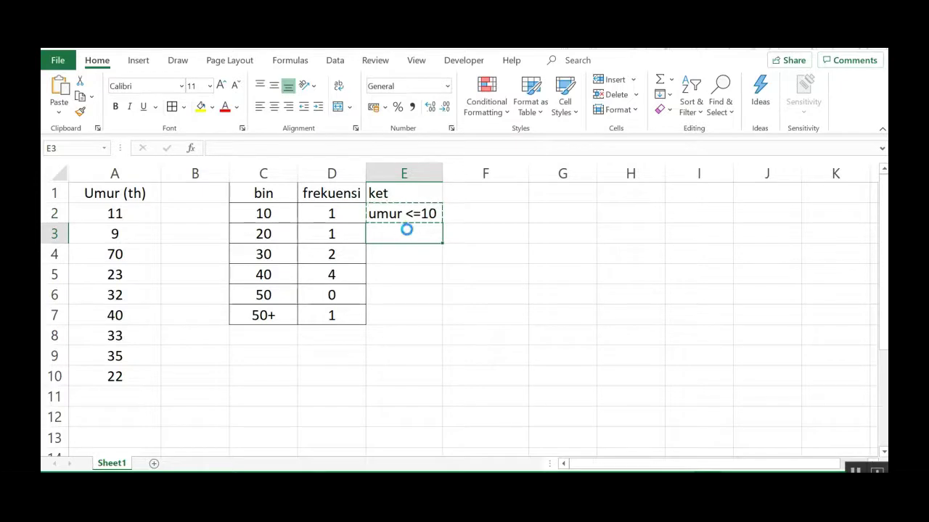
key(ctrl+v)
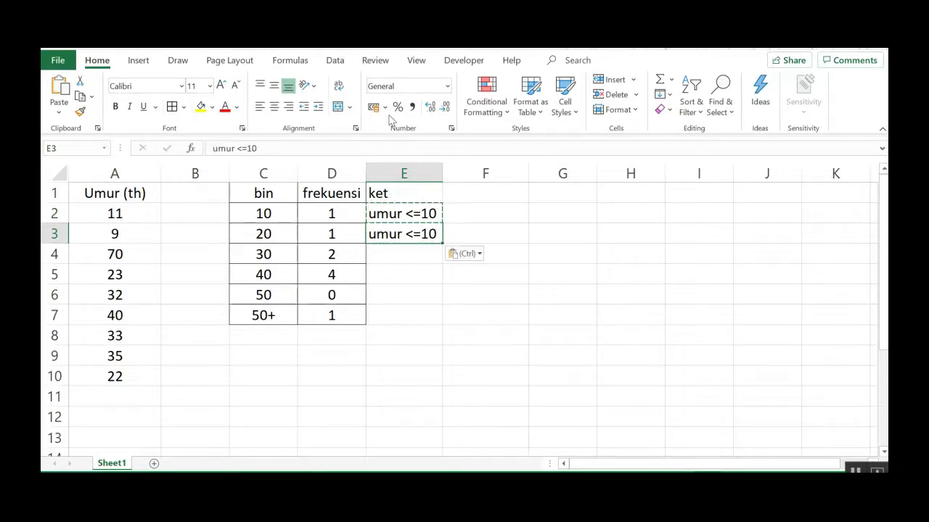
double_click(428, 234)
key(BackSpace)
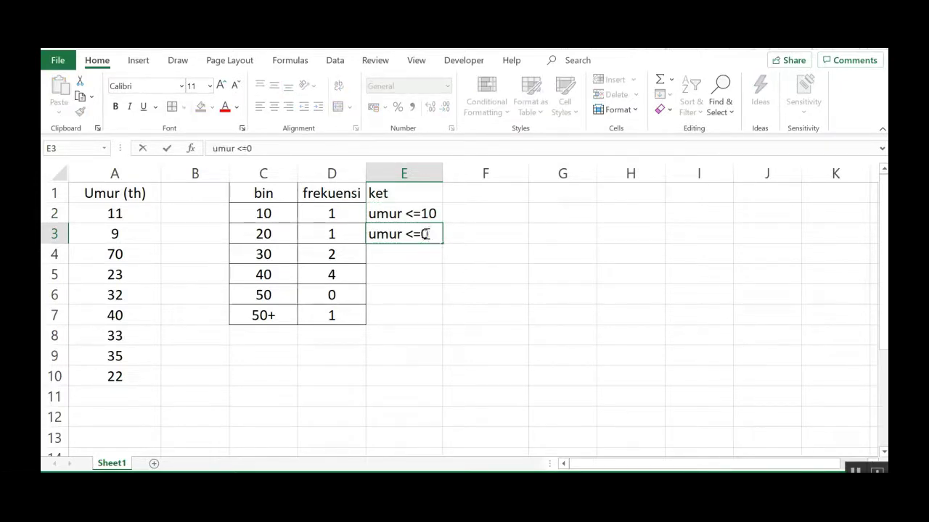
text(2)
click(423, 257)
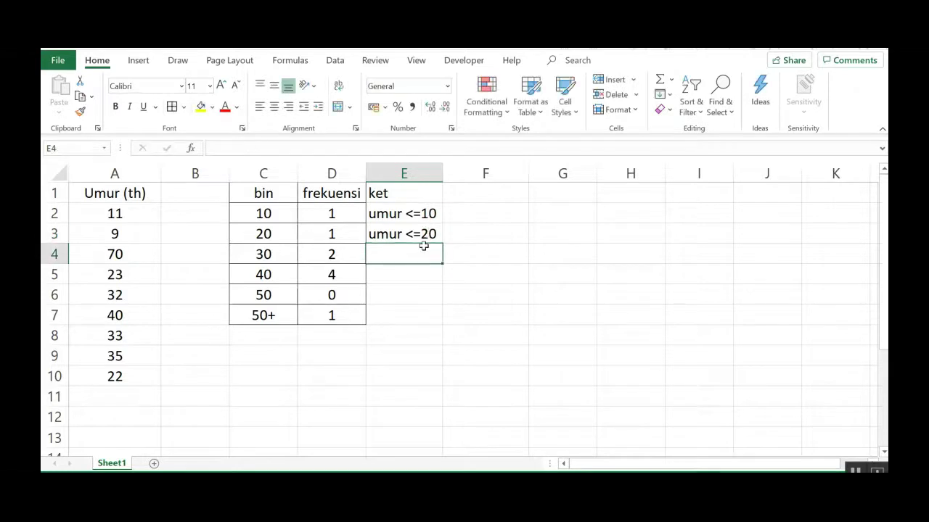
Step: Fill labels down to E6, edit them to umur <=30, <=40, <=50, and add umur >50 in E7
click(425, 234)
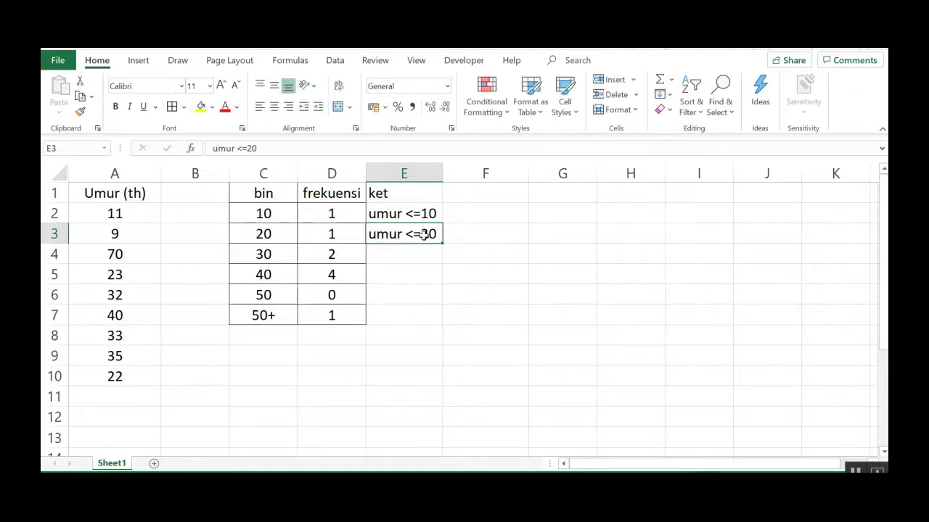
drag(443, 244, 439, 294)
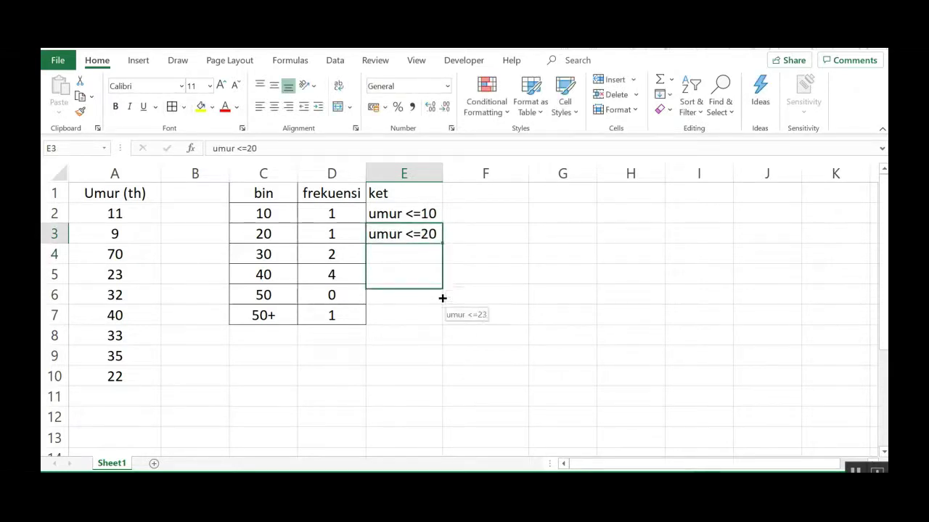
double_click(431, 254)
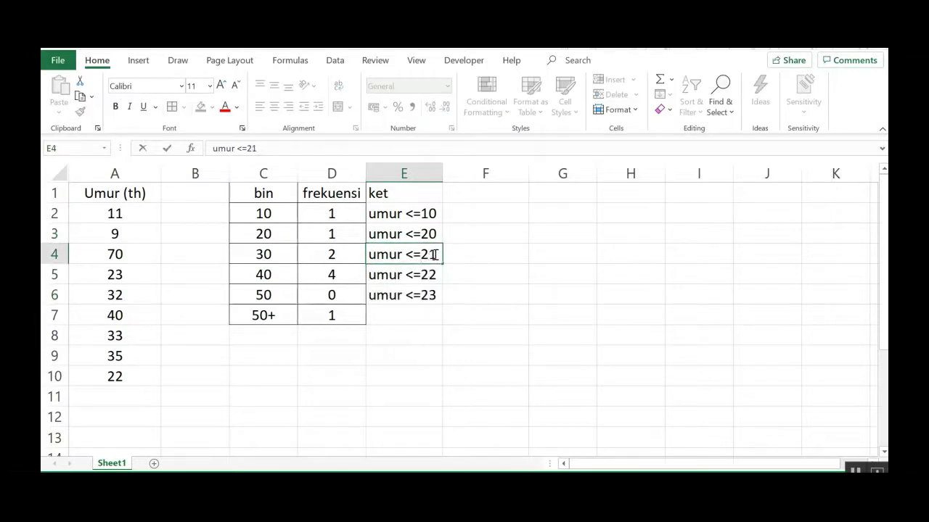
double_click(432, 254)
text(30)
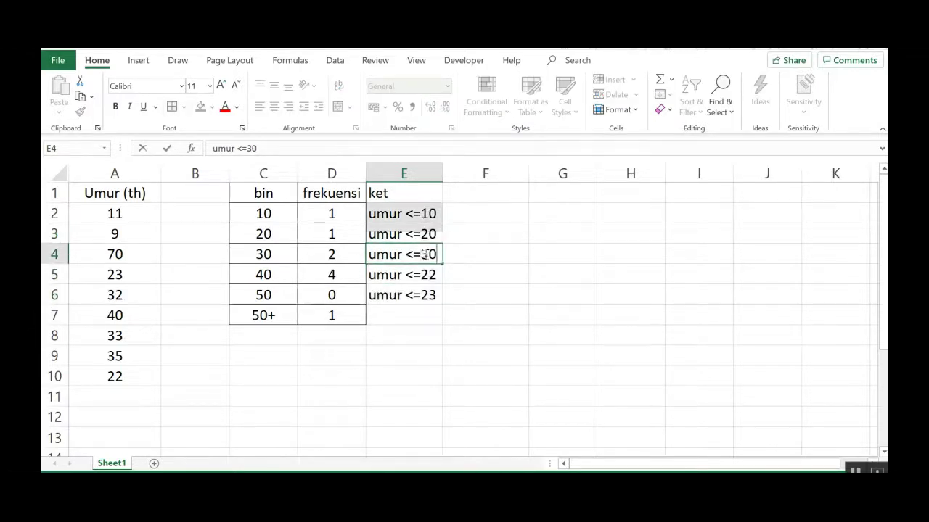
double_click(425, 275)
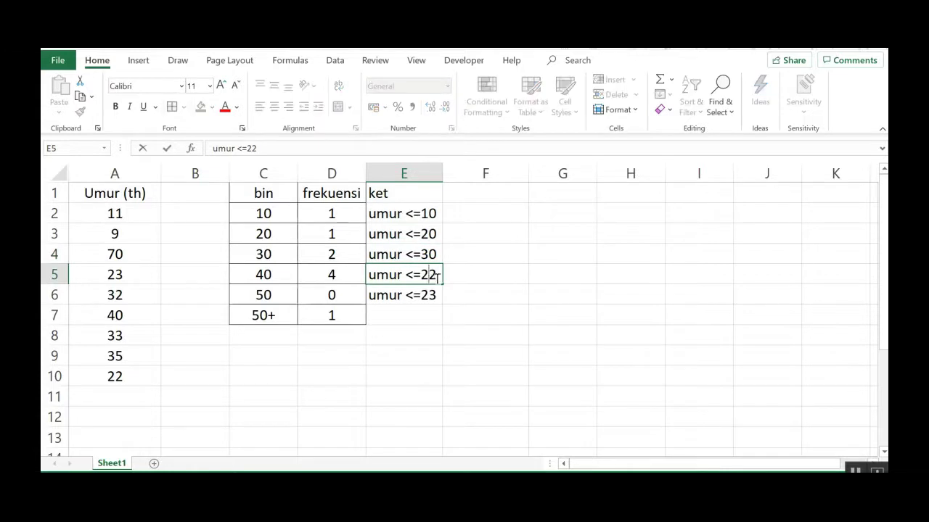
double_click(426, 275)
text(40)
double_click(431, 293)
double_click(426, 296)
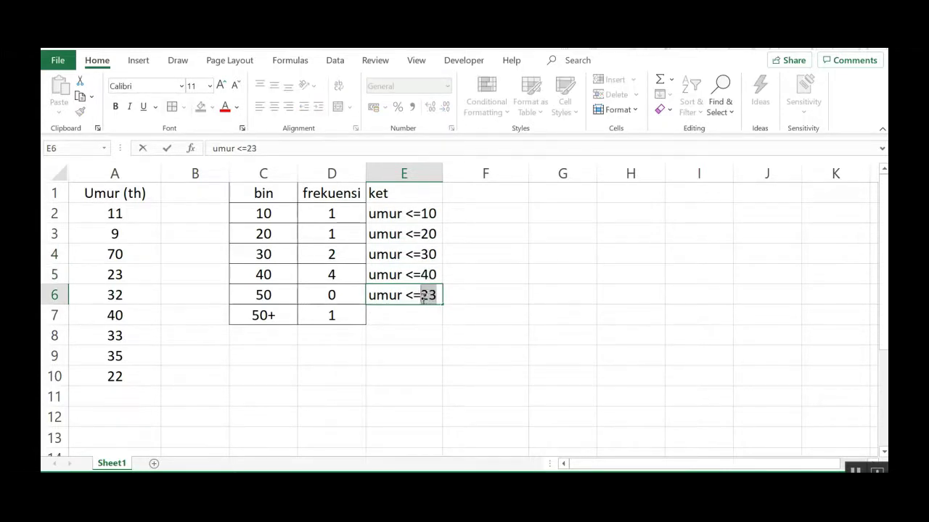
text(50)
key(Return)
text(um)
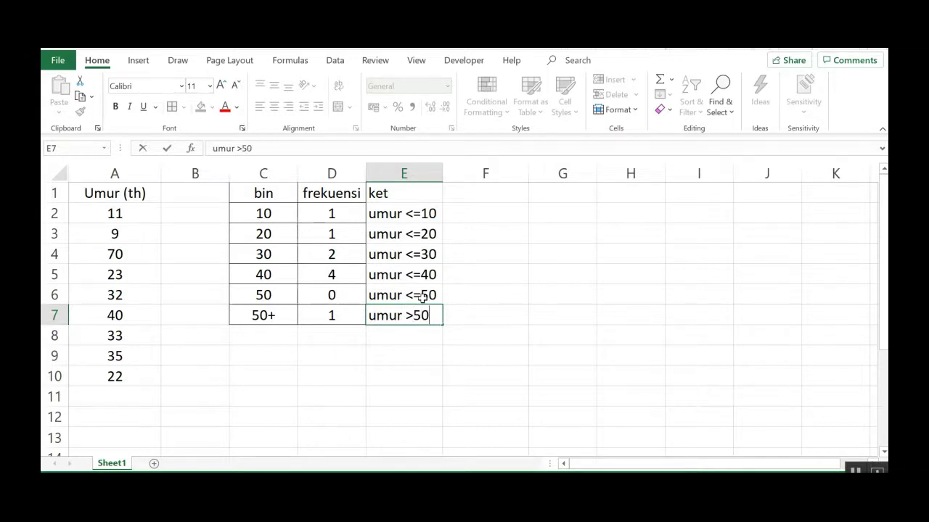
key(Return)
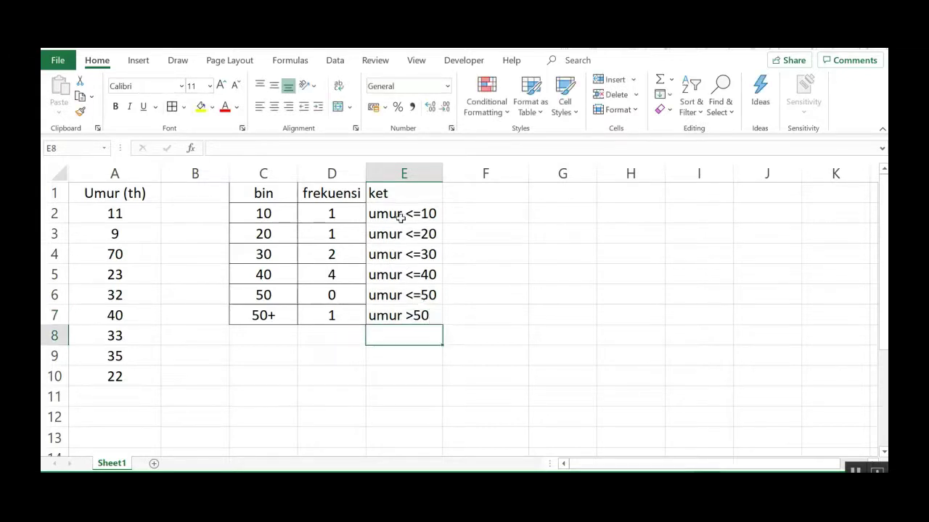
Step: Give E1:E7 all borders and rename its header to keterangan
drag(400, 193, 406, 317)
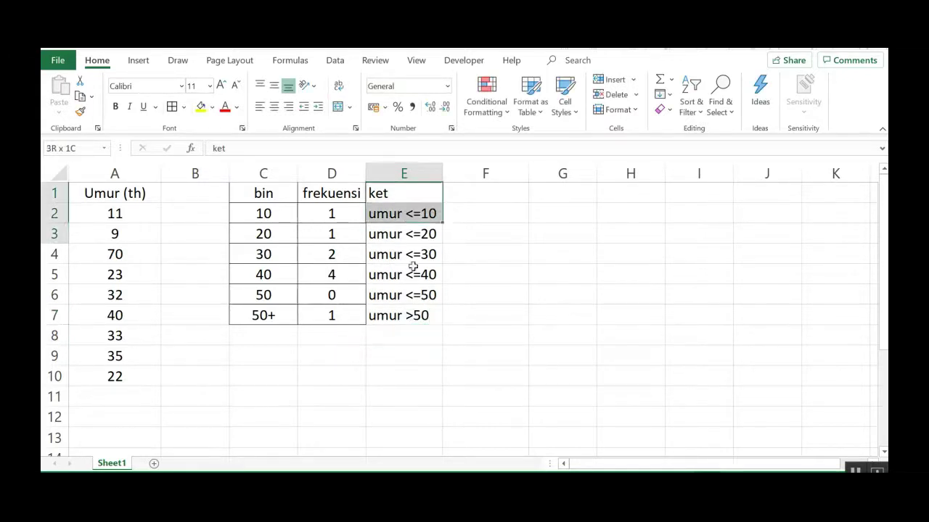
click(172, 107)
click(521, 276)
double_click(393, 192)
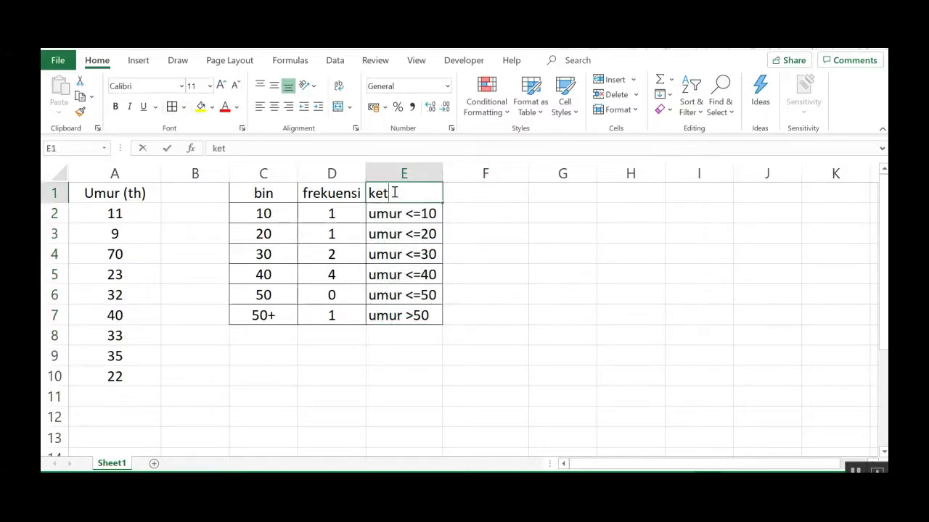
text(erangan)
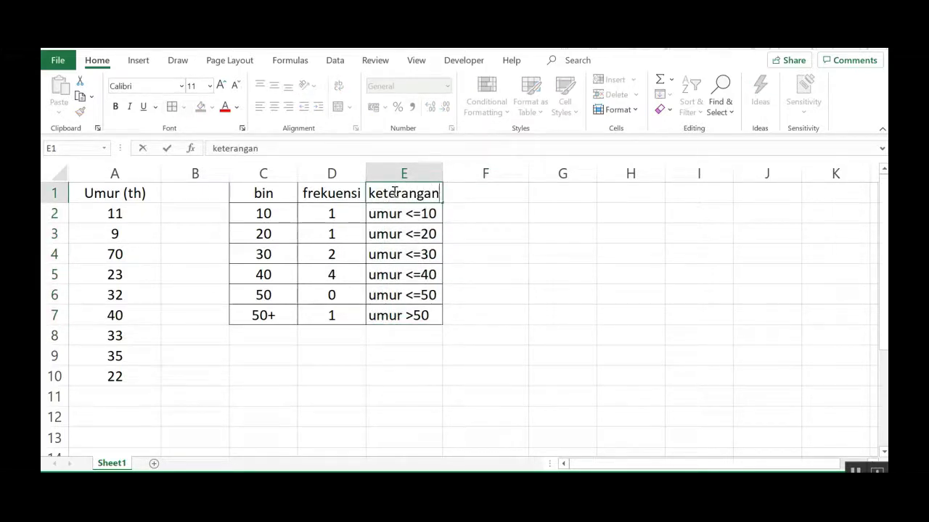
click(518, 319)
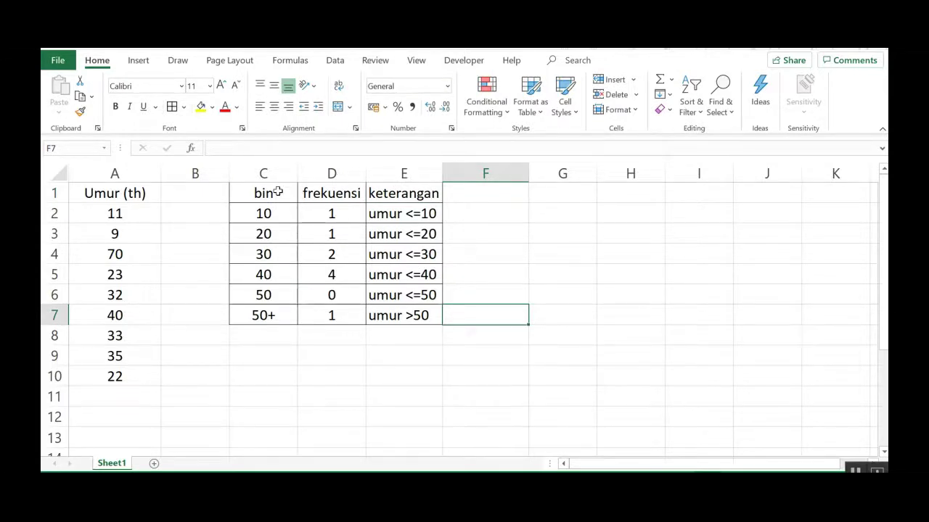
Step: Put all borders around the age list A1:A10
drag(116, 203, 124, 376)
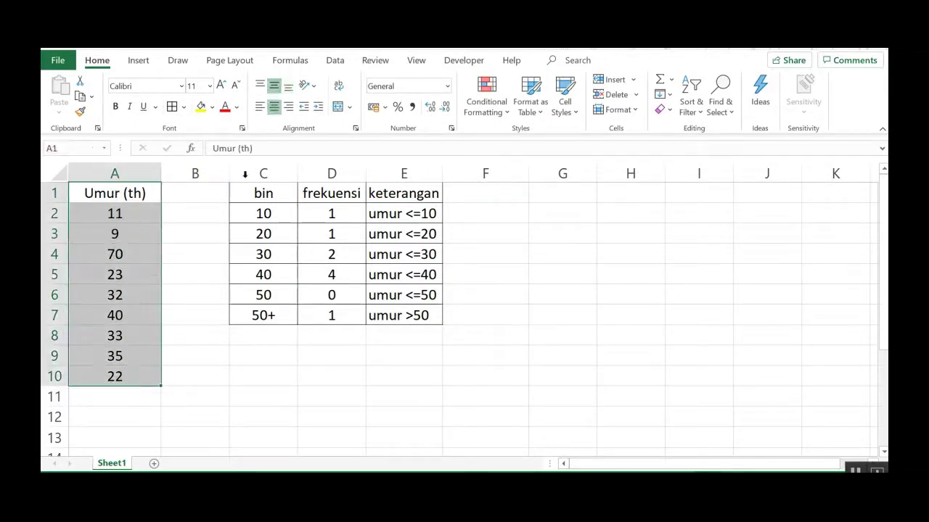
click(172, 107)
click(354, 362)
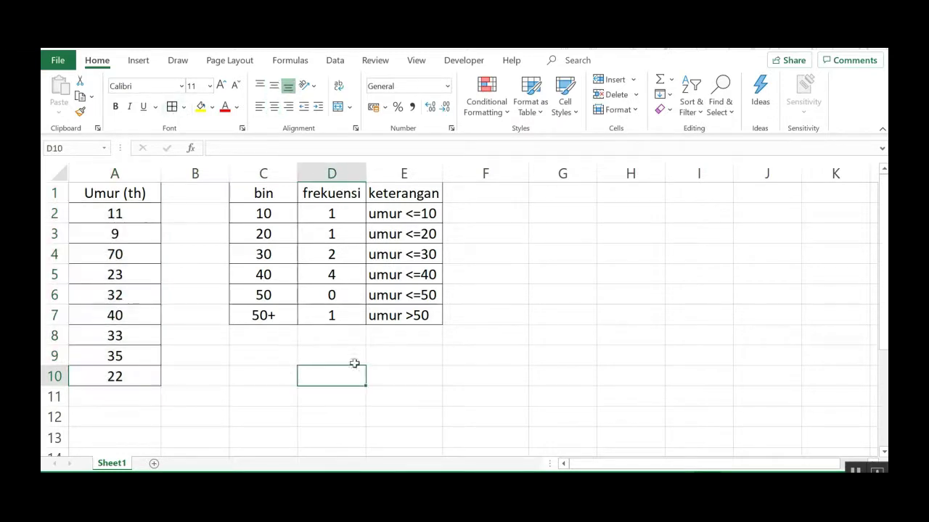
double_click(433, 195)
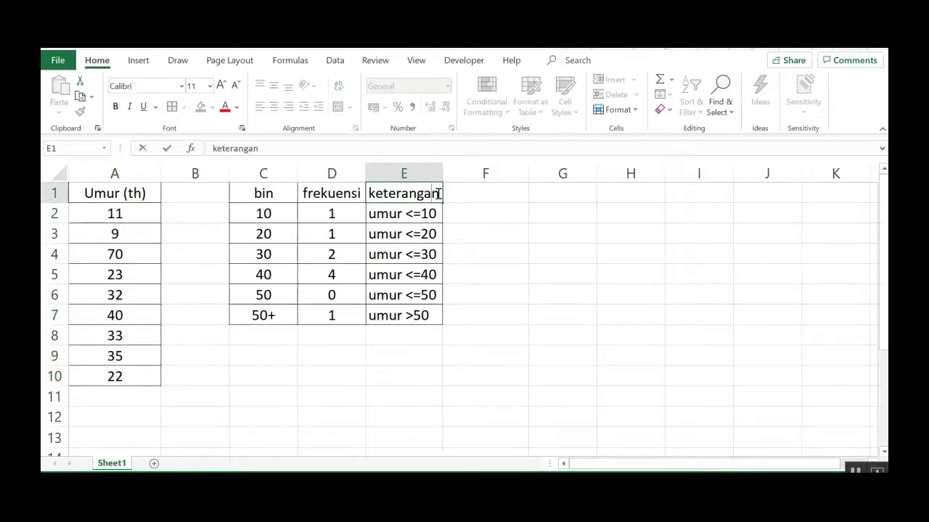
click(559, 279)
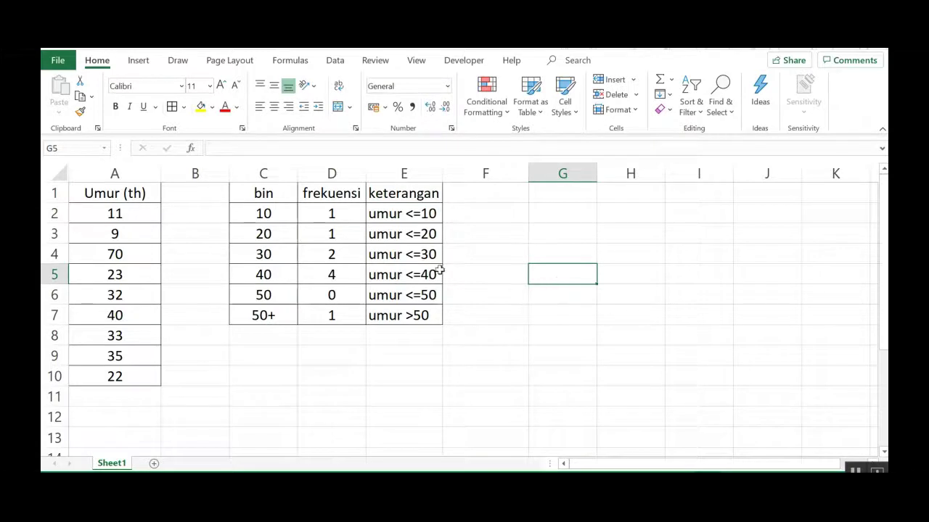
Step: Fill the Umur (th), bin, frekuensi and keterangan headers yellow and make them bold
click(96, 196)
click(273, 86)
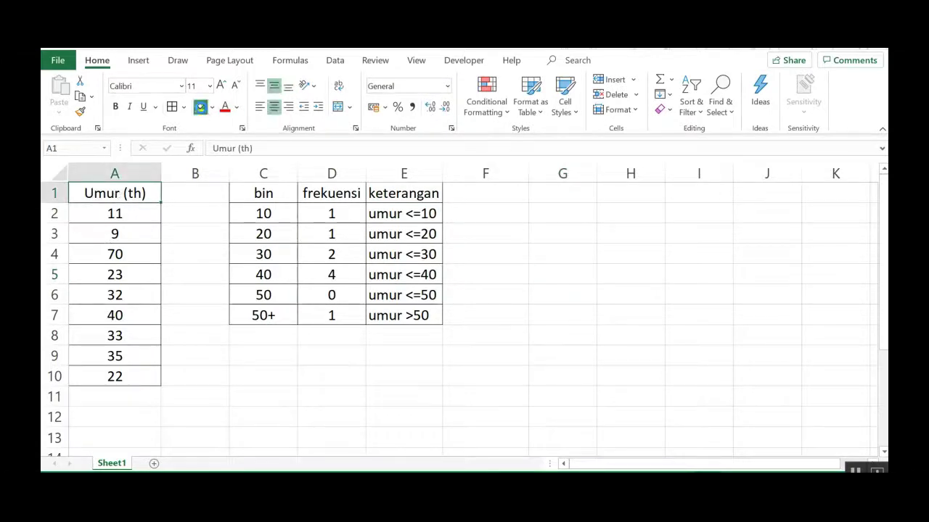
click(201, 106)
drag(263, 193, 403, 193)
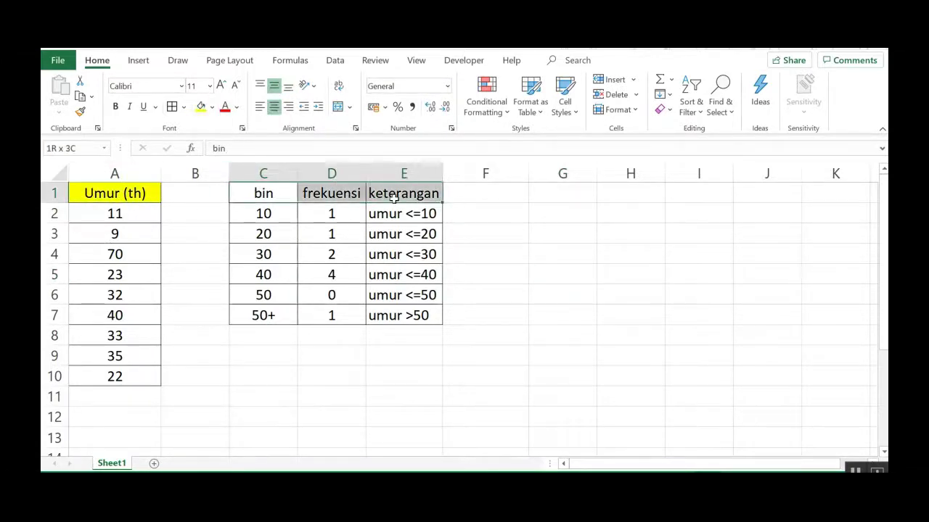
click(201, 106)
click(115, 106)
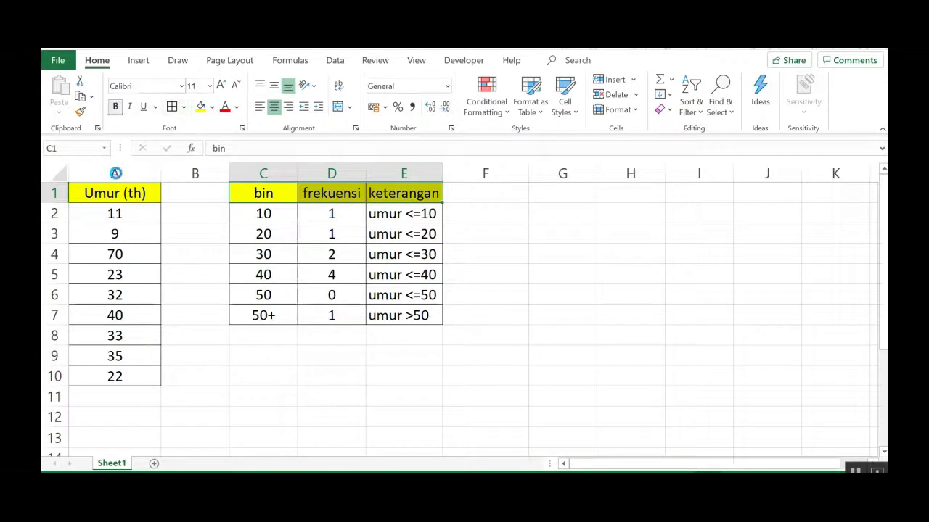
click(110, 193)
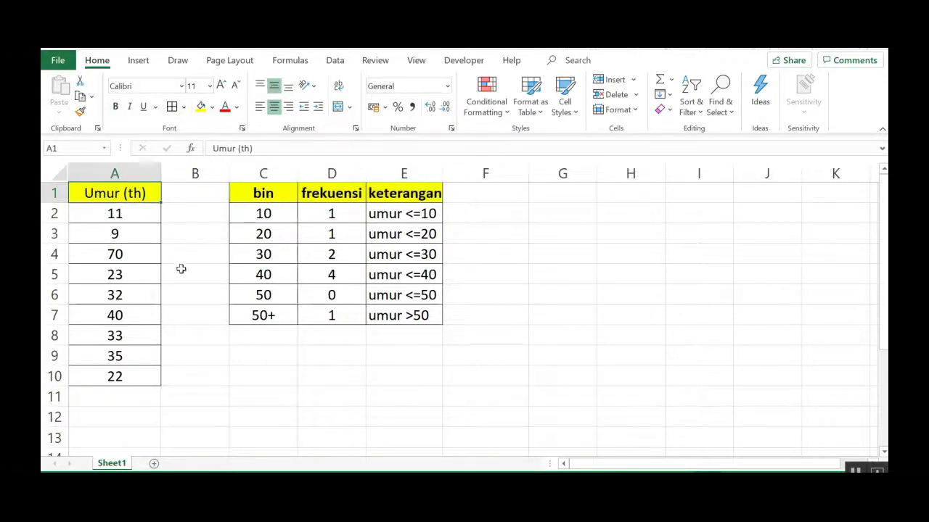
click(114, 107)
click(311, 342)
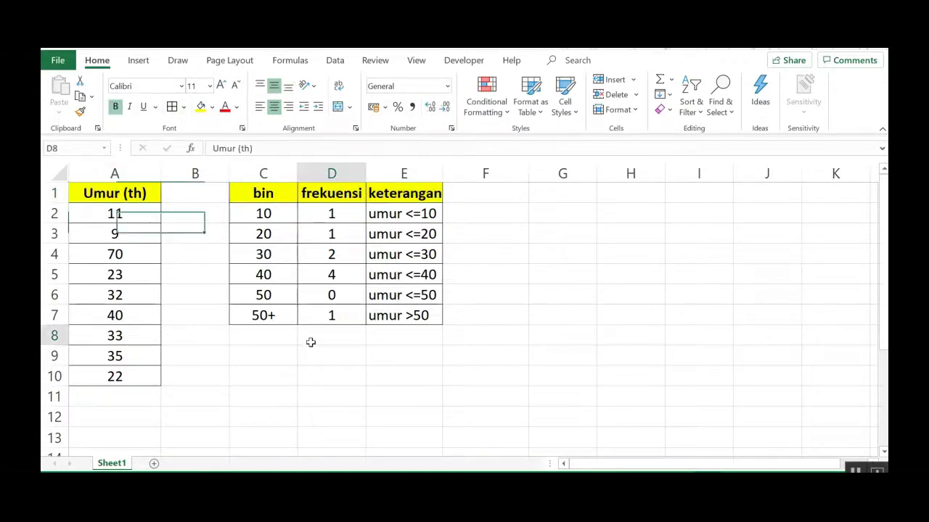